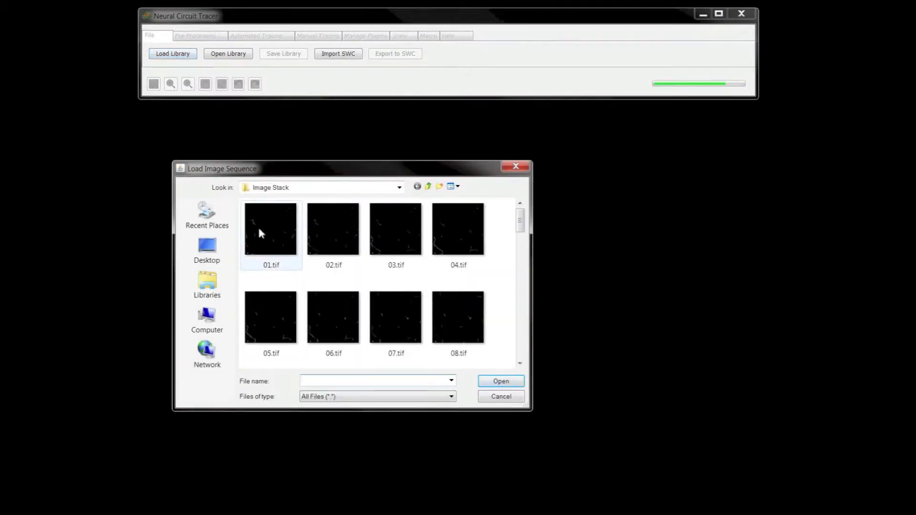
Open the image sequence starting at 01.tif from the Image Stack folder.
left_click(260, 230)
left_click(501, 381)
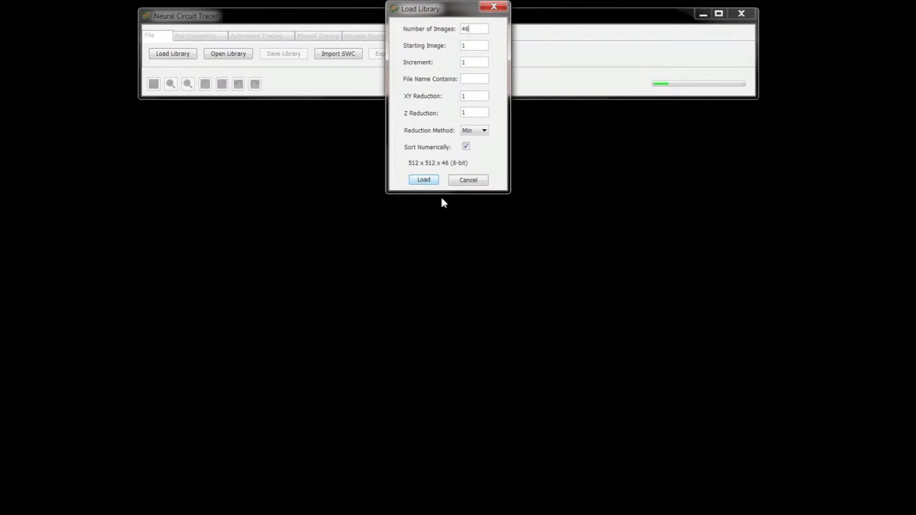
Load all 46 images as a 512×512 stack, keeping Min as the reduction method.
left_click_drag(481, 29, 454, 29)
left_click(483, 132)
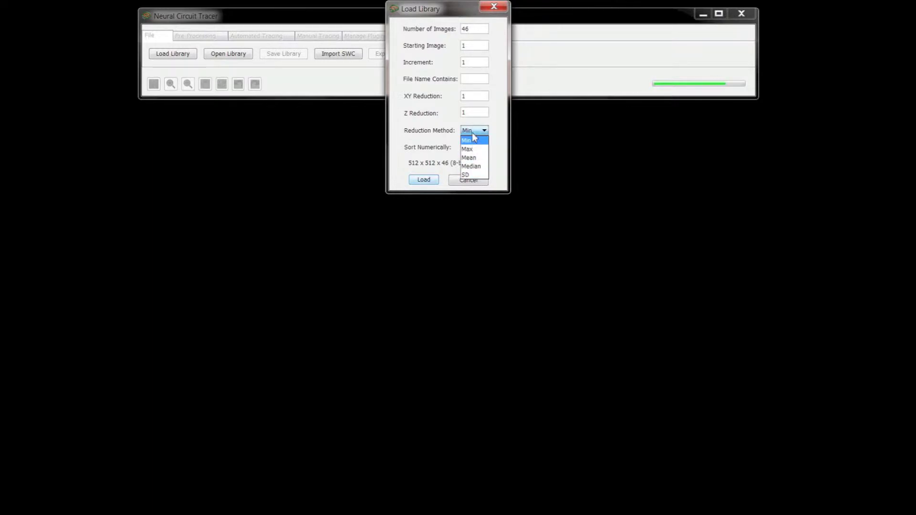
left_click(473, 137)
left_click(424, 180)
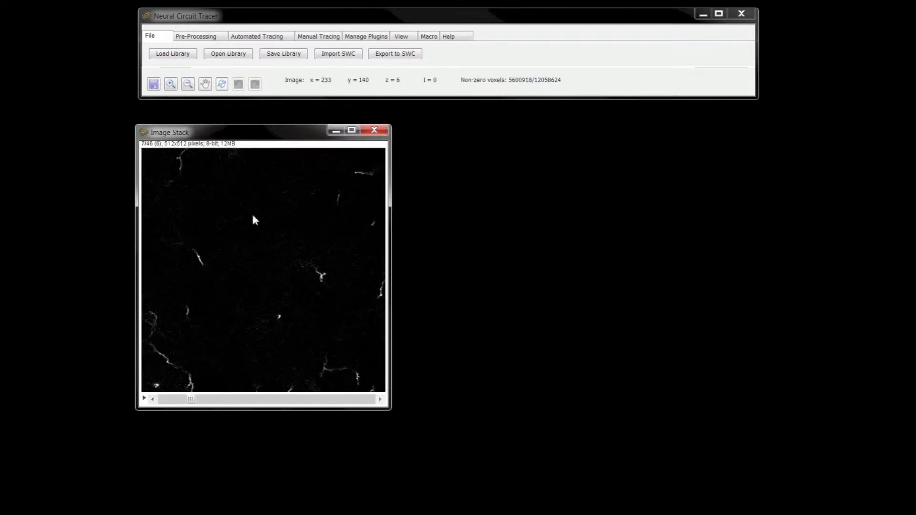
left_click(171, 85)
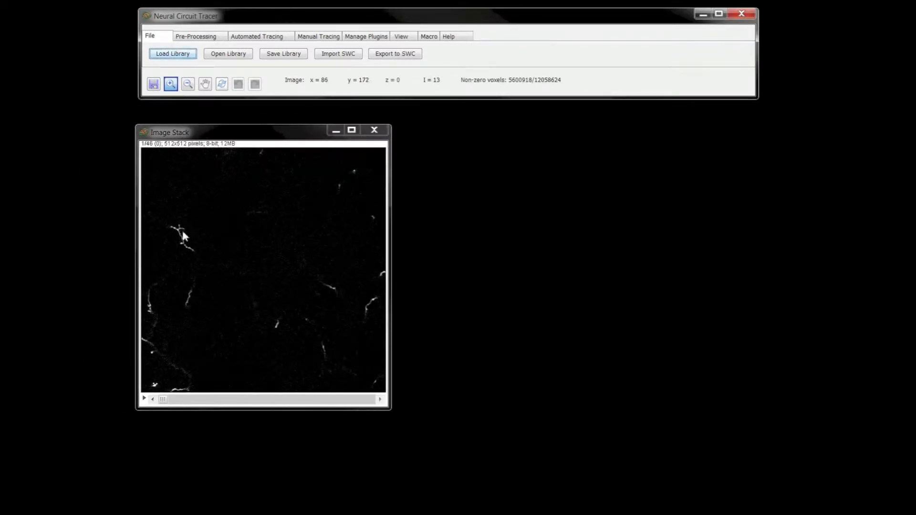
left_click(182, 219)
left_click(234, 319)
left_click(234, 319)
left_click(188, 84)
left_click(228, 307)
left_click(213, 321)
left_click(212, 318)
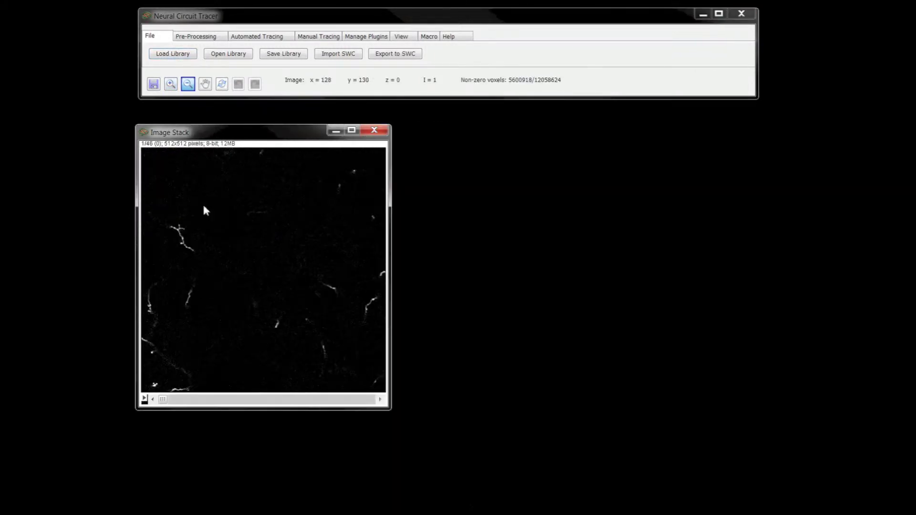
Try the 3D view, then make a Max Intensity Z projection of slices 1–46 beside the stack.
left_click(400, 37)
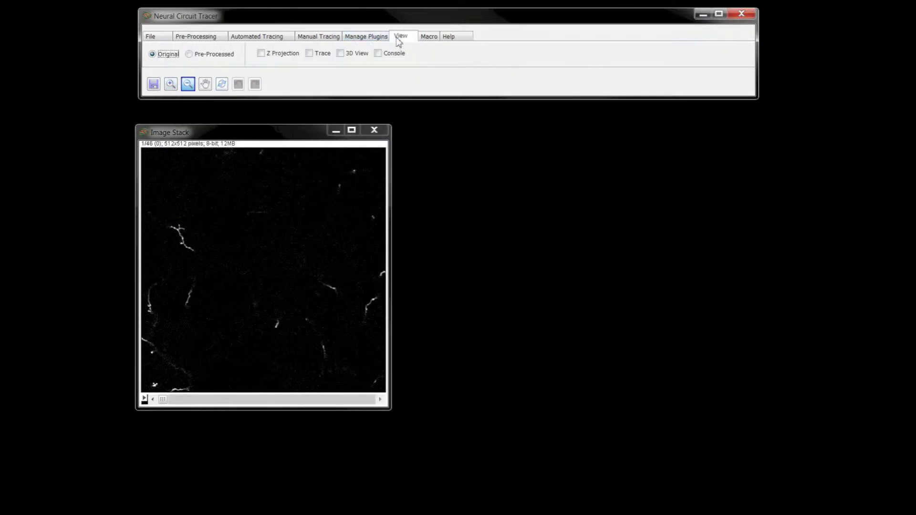
left_click(345, 56)
left_click(261, 53)
left_click(472, 198)
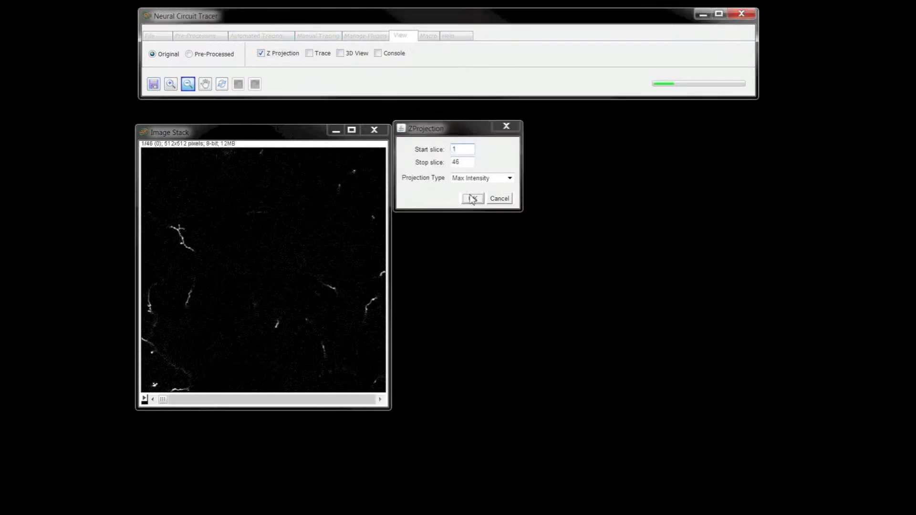
left_click_drag(496, 21, 561, 136)
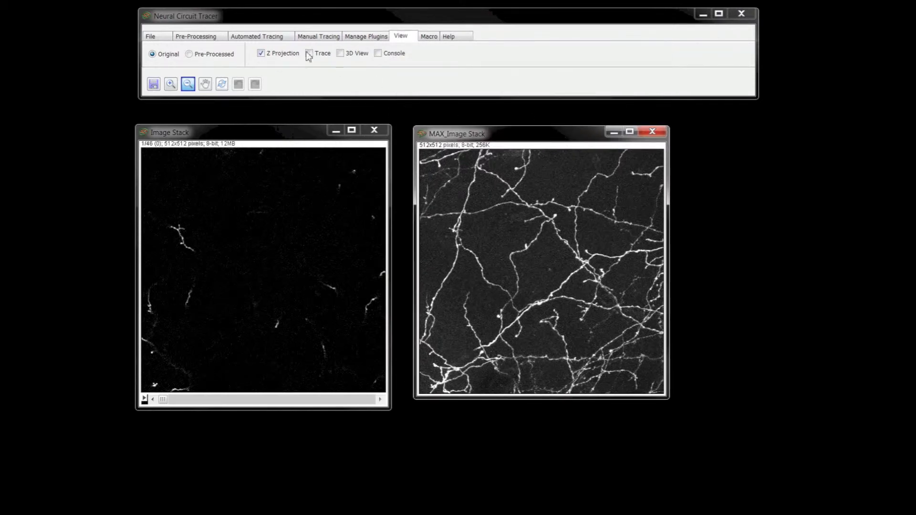
left_click(214, 37)
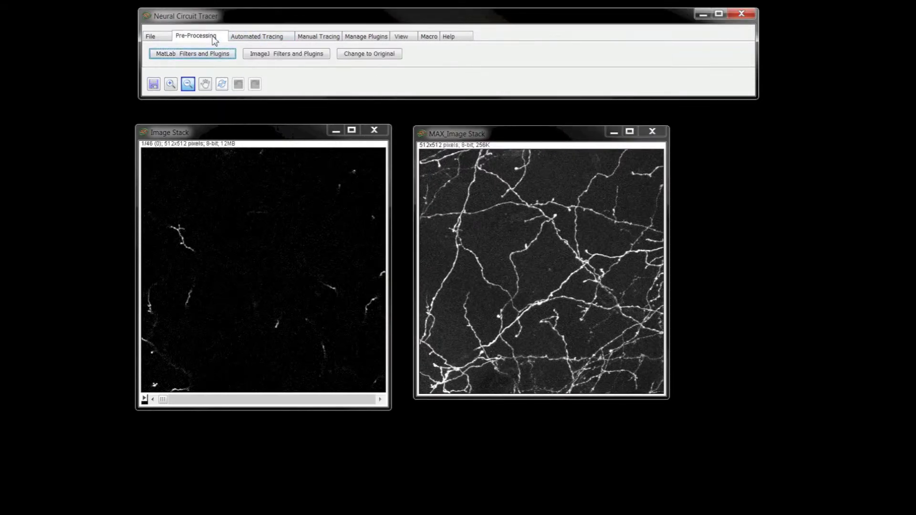
Browse the ImageJ filters and plugins, then cancel without applying any.
left_click(285, 54)
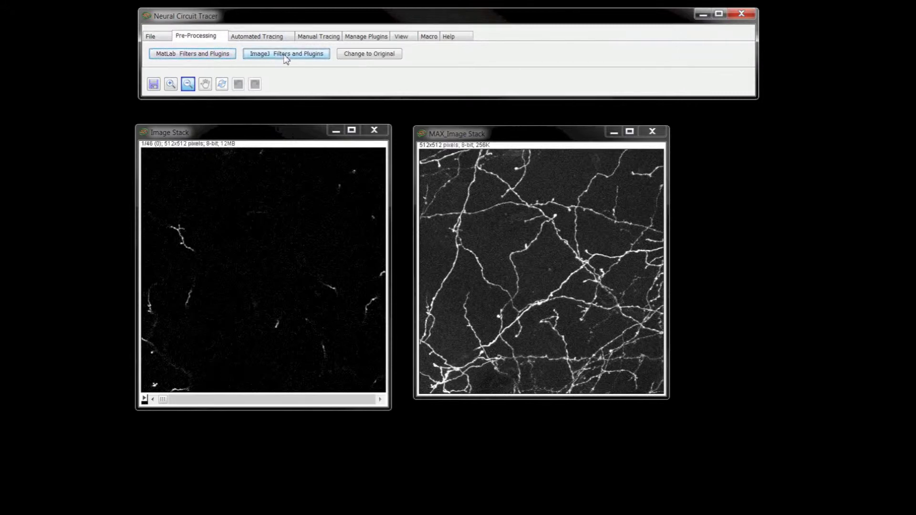
left_click_drag(497, 55, 503, 98)
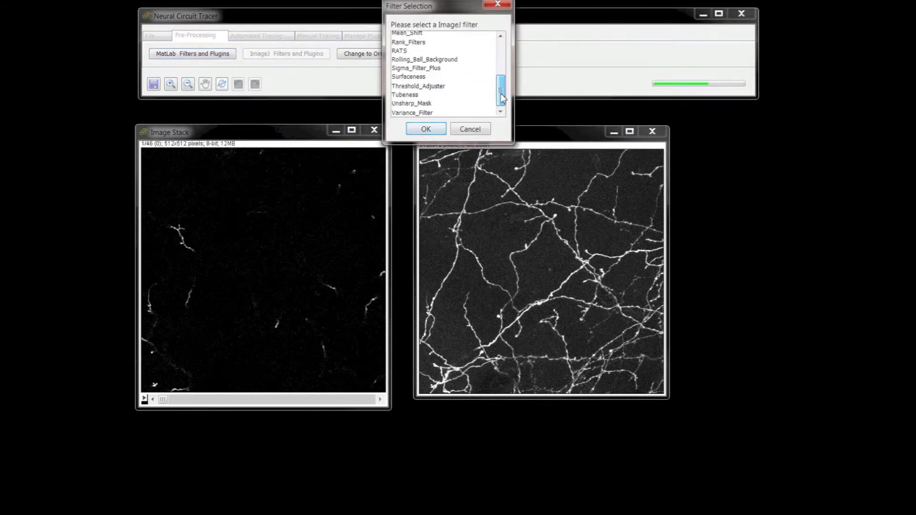
left_click(478, 128)
Browse the MatLab filter list, leaving Eliminate_Small_Regions selected, and cancel without applying.
left_click(227, 56)
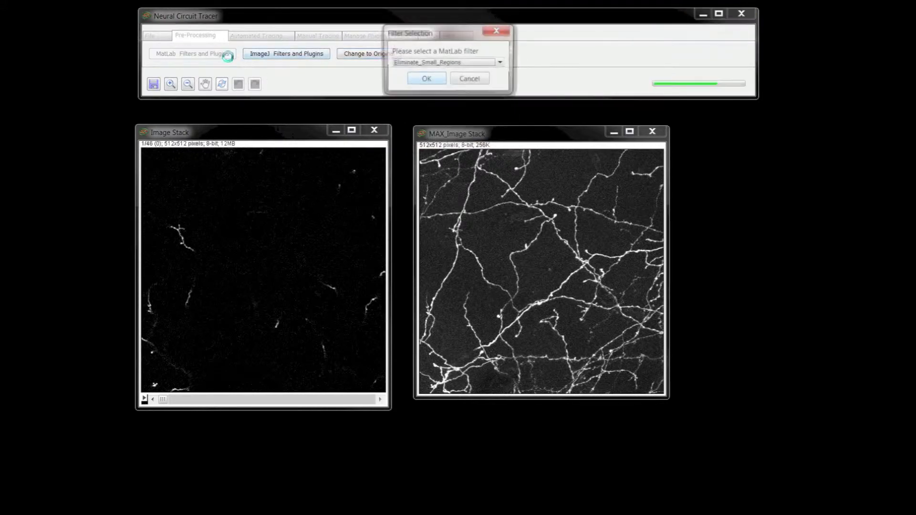
left_click(500, 64)
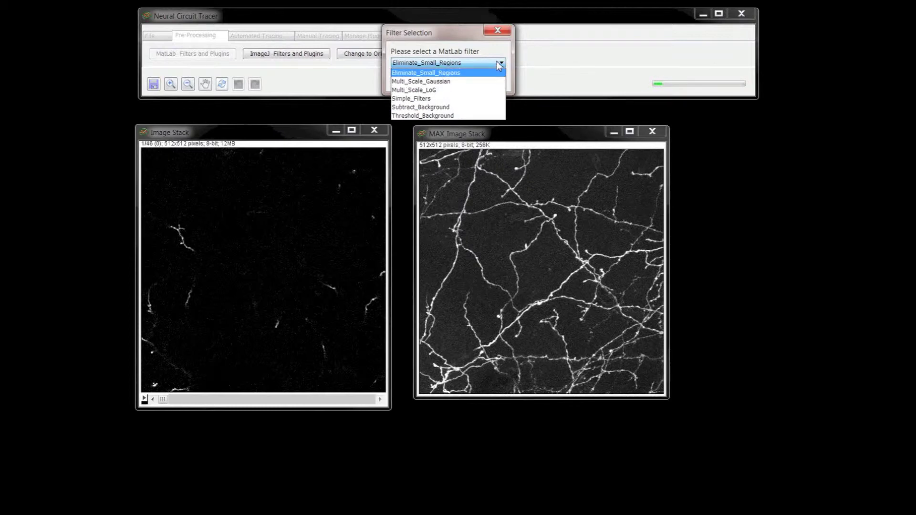
left_click(499, 65)
left_click(477, 80)
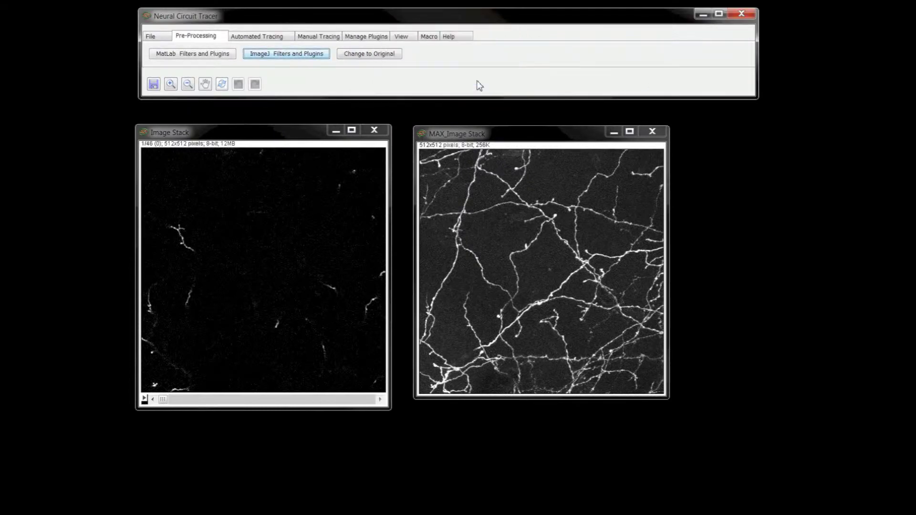
left_click(372, 39)
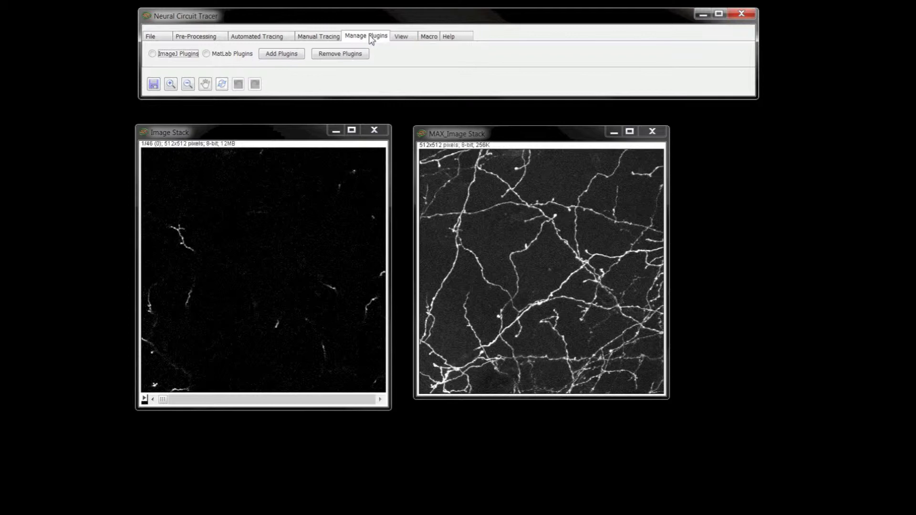
Start a new macro and add Adjust Point Density with density 0.25.
left_click(428, 38)
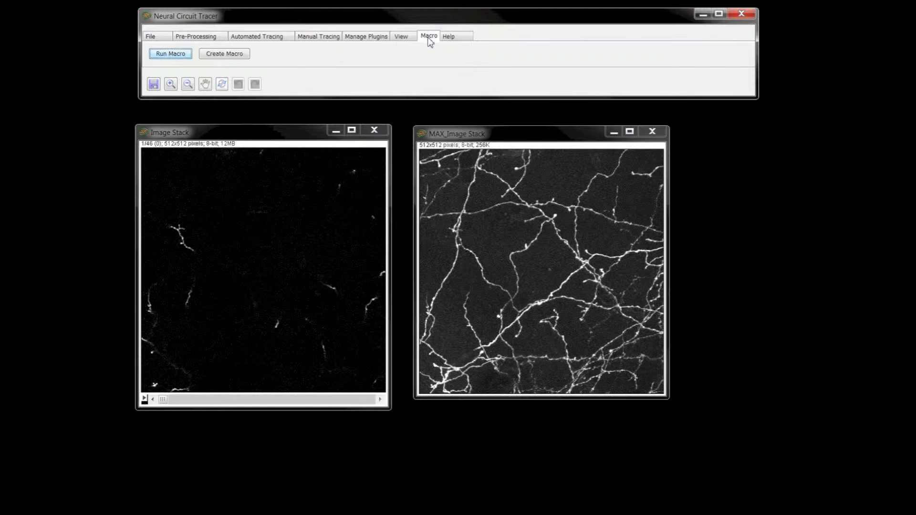
left_click(240, 55)
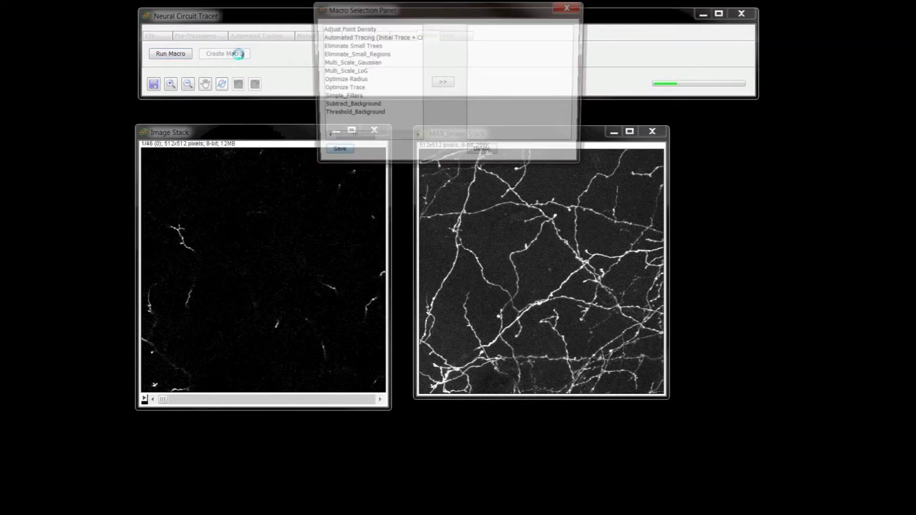
left_click(361, 30)
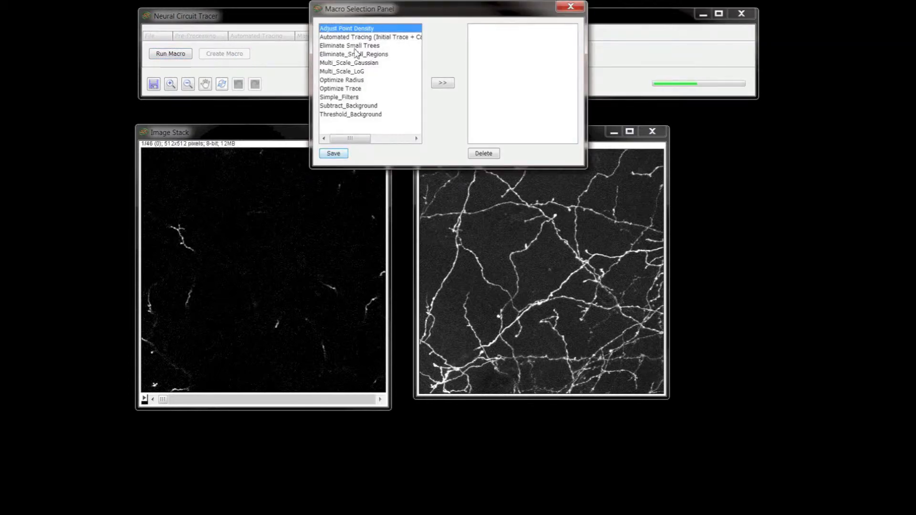
left_click(443, 83)
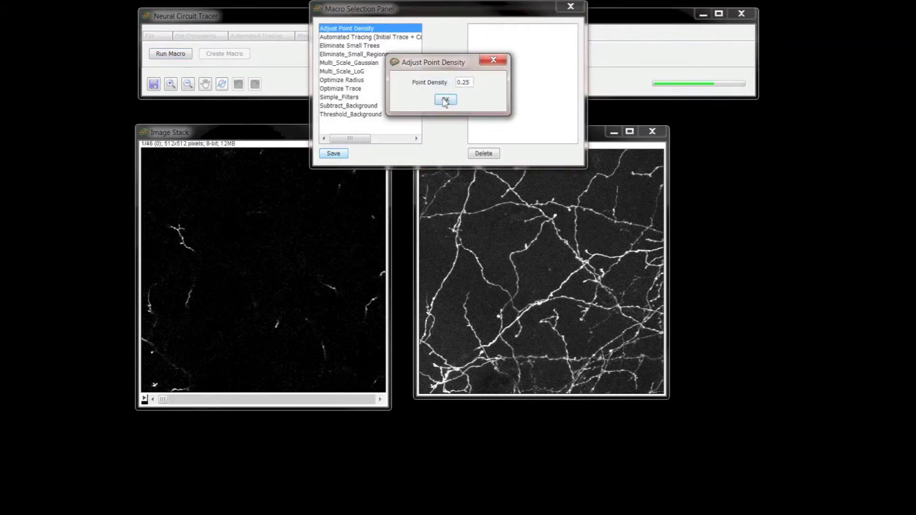
left_click(440, 100)
Add Threshold_Background with threshold 10 to the macro and close the builder.
left_click(367, 115)
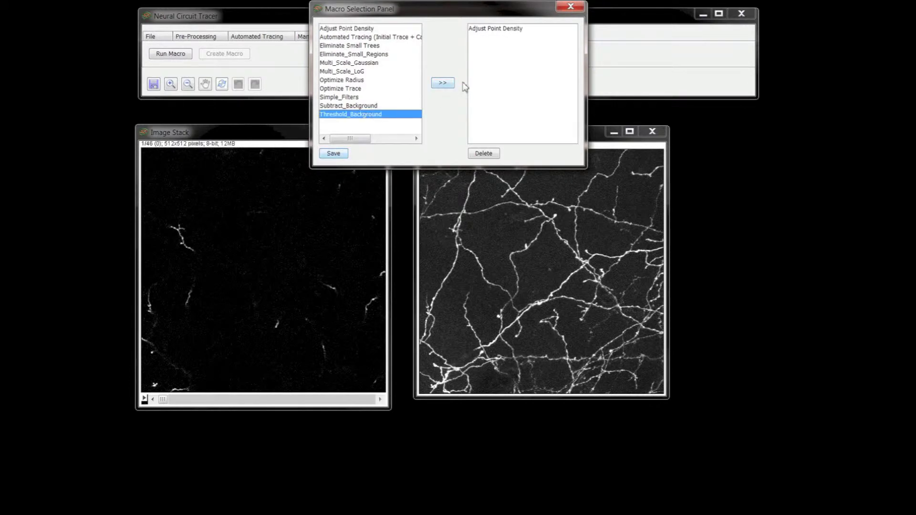
left_click(444, 84)
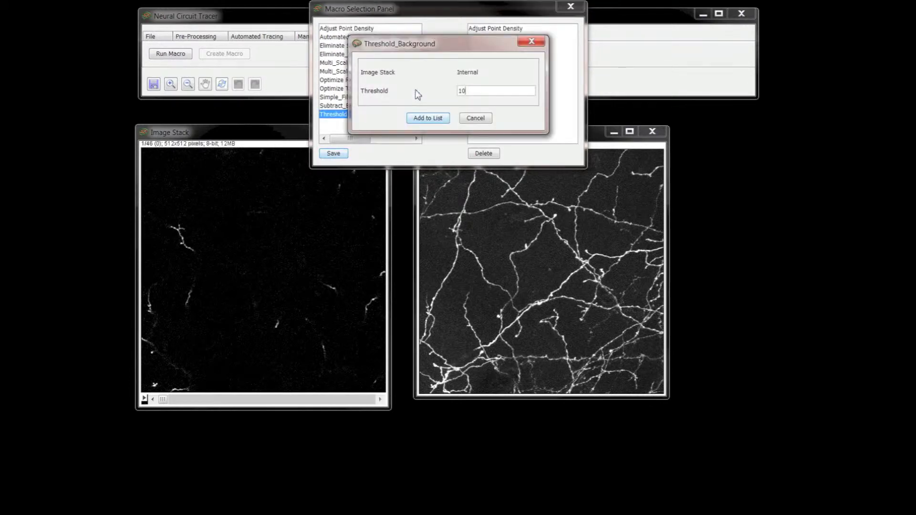
left_click(423, 117)
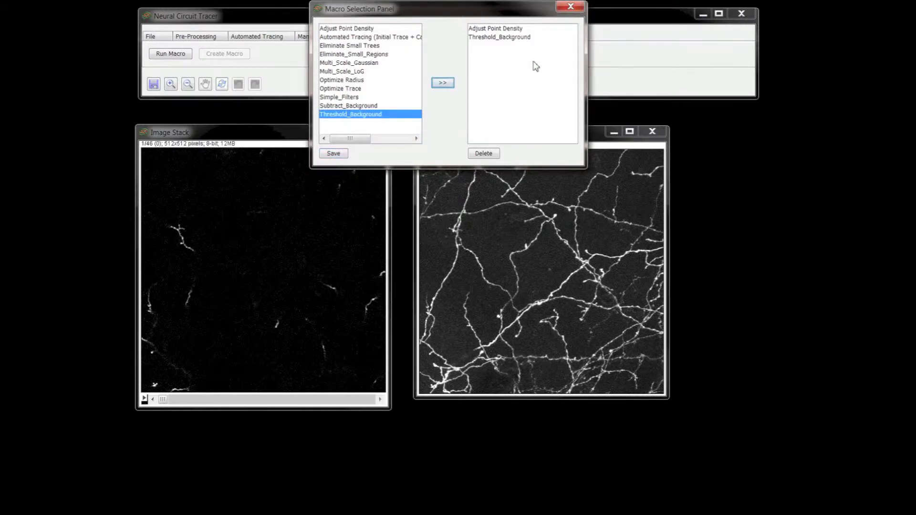
left_click(571, 7)
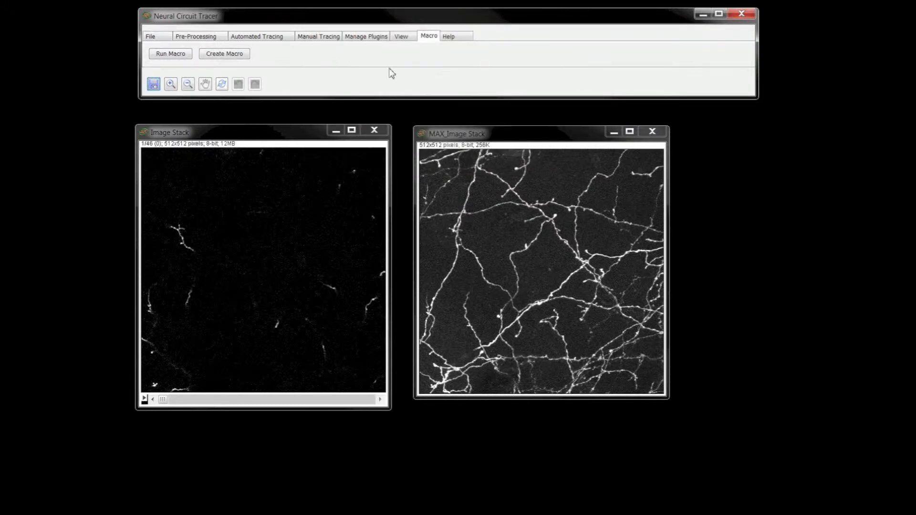
Run the saved demo.macro (Multi_Scale_Gaussian and Threshold_Background 10) on the stack.
left_click(165, 54)
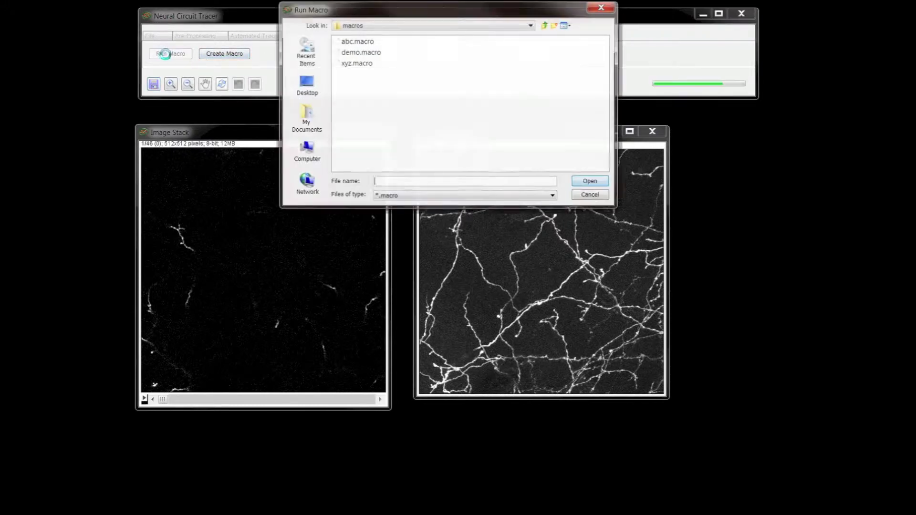
left_click(361, 52)
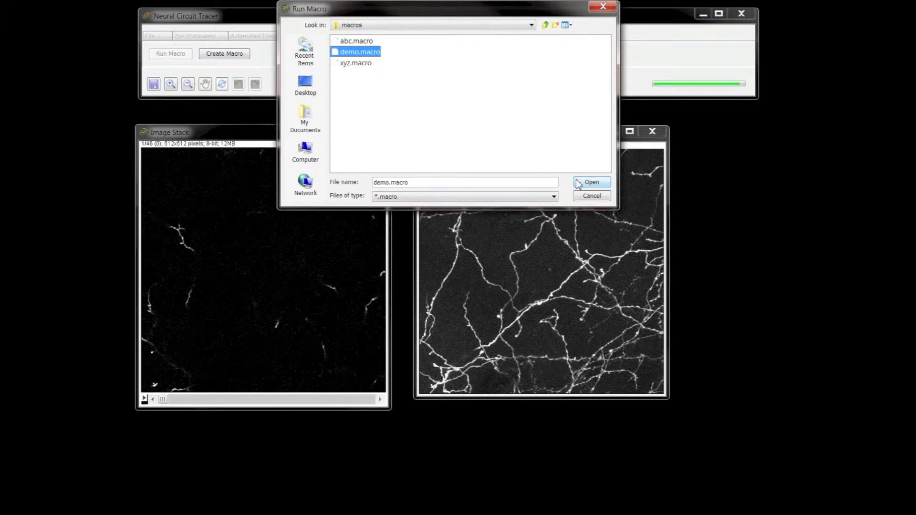
left_click(591, 182)
left_click_drag(117, 17, 429, 156)
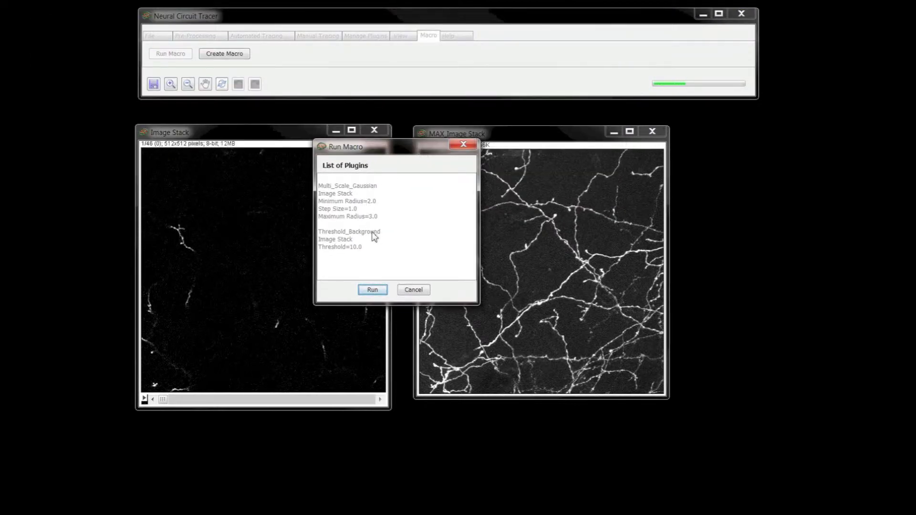
left_click(372, 289)
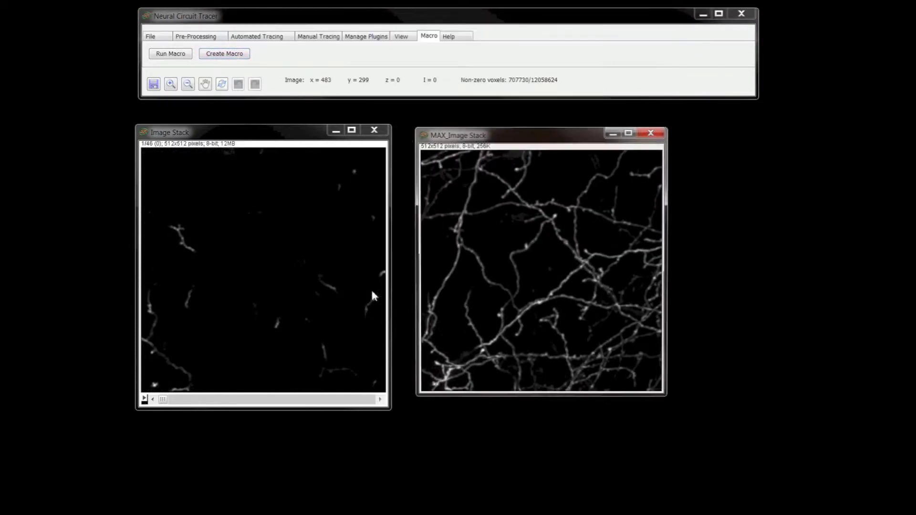
Display the pre-processed data, close the MAX_Image Stack projection, and centre the stack window.
left_click(401, 38)
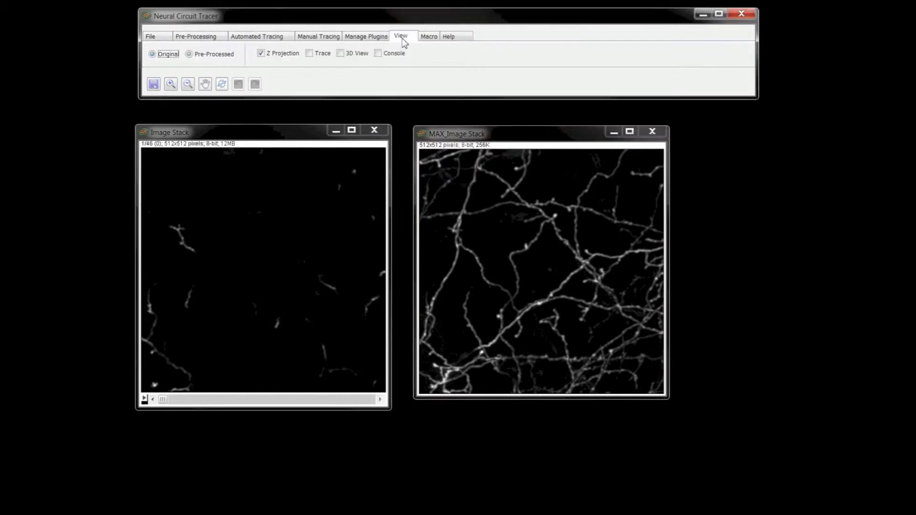
left_click(152, 54)
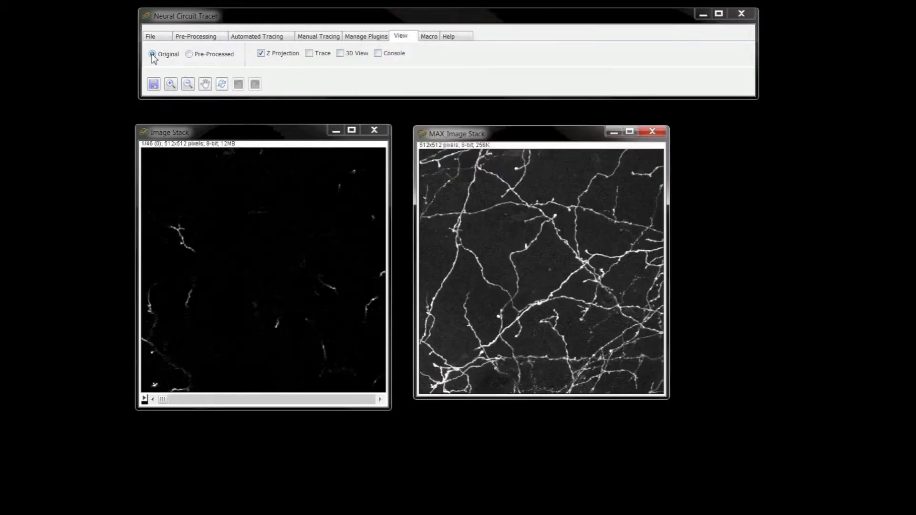
left_click(190, 54)
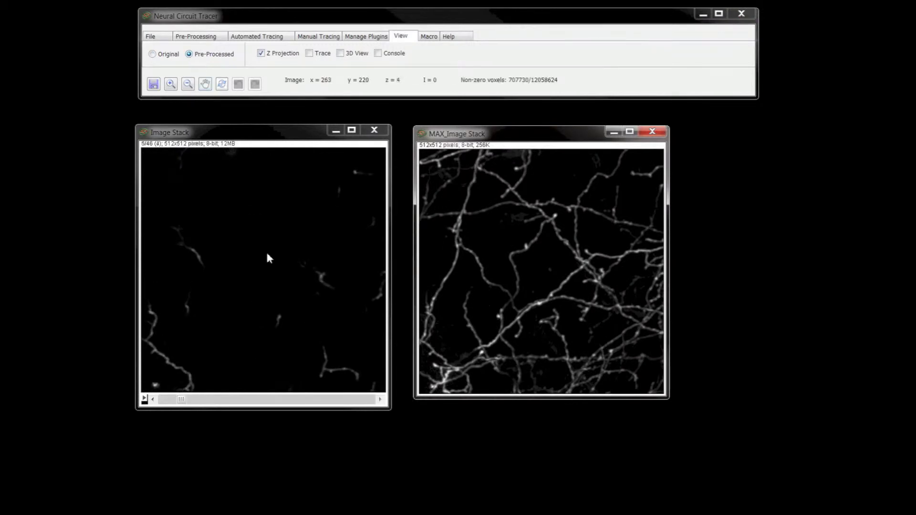
scroll(267, 254, "up", 4)
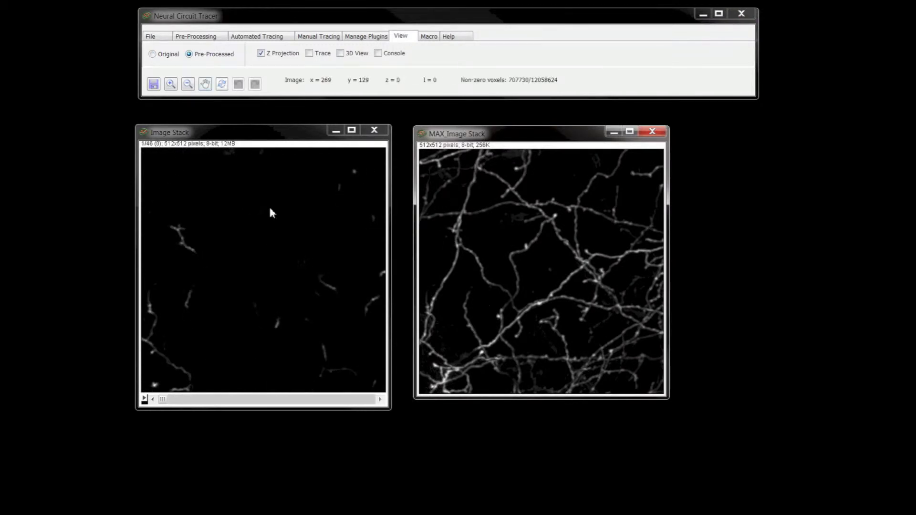
left_click(652, 133)
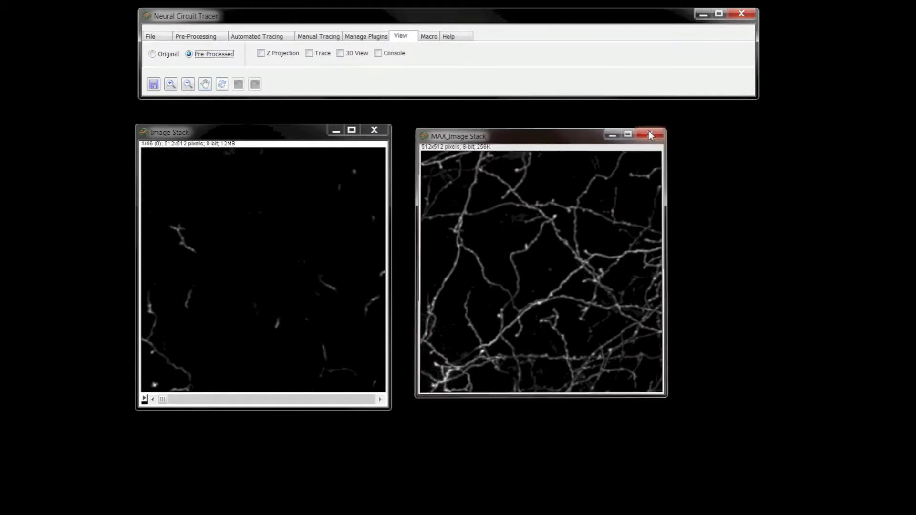
mouse_move(301, 137)
left_mouse_down()
mouse_move(460, 150)
mouse_move(451, 157)
left_mouse_up()
left_click(315, 38)
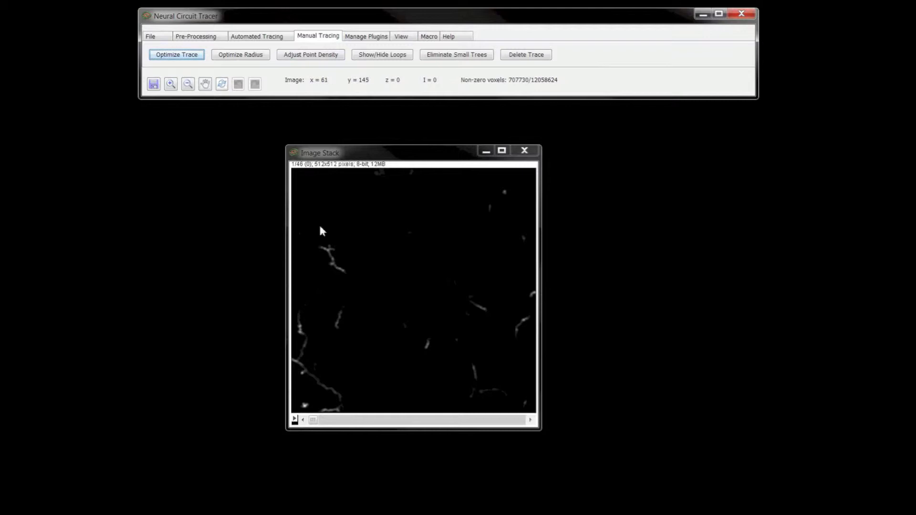
Zoom in on the neurite to 400%.
left_click(171, 85)
left_click(333, 264)
left_click(348, 296)
left_click(369, 300)
left_click(387, 266)
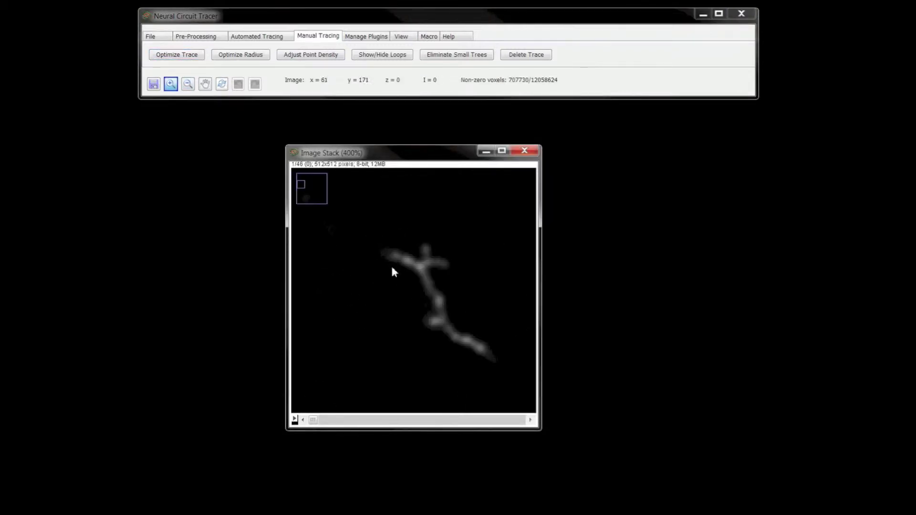
Start a manual trace and place points down the neurite through slices 2–5.
right_click(391, 265)
left_click(404, 275)
left_click(402, 258)
scroll(402, 257, "down", 1)
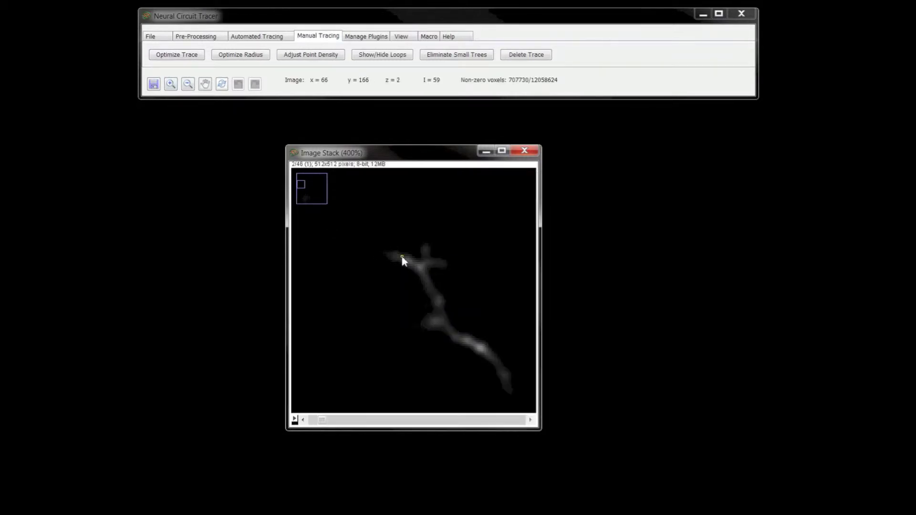
left_click(436, 305)
scroll(448, 329, "down", 1)
left_click(476, 348)
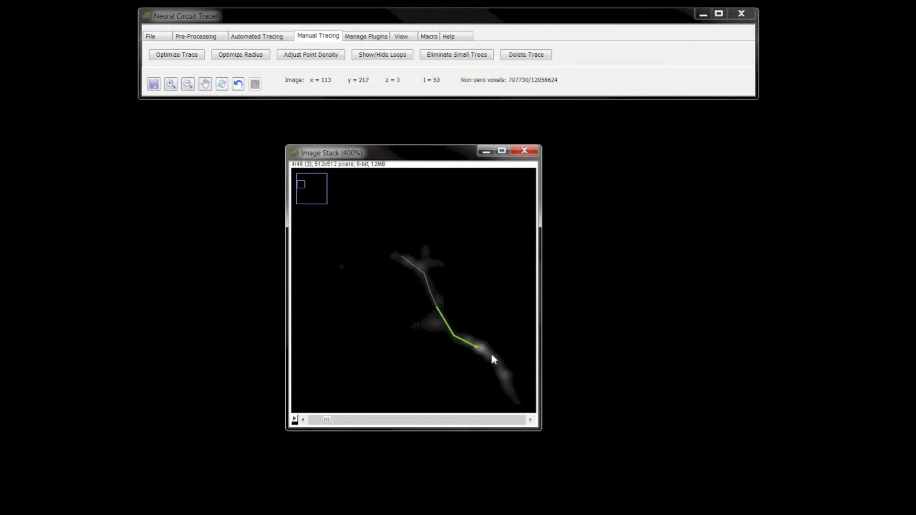
scroll(490, 353, "down", 1)
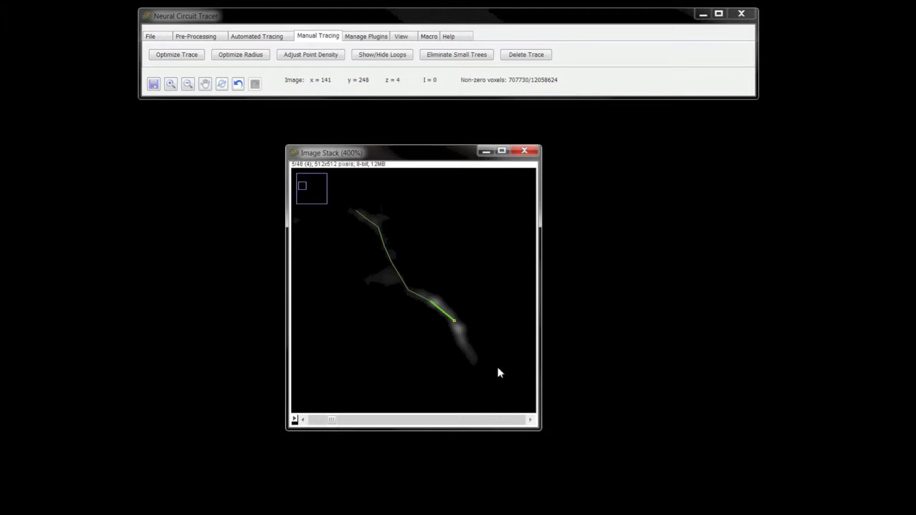
End the first trace, then draw and end a second short trace.
right_click(428, 366)
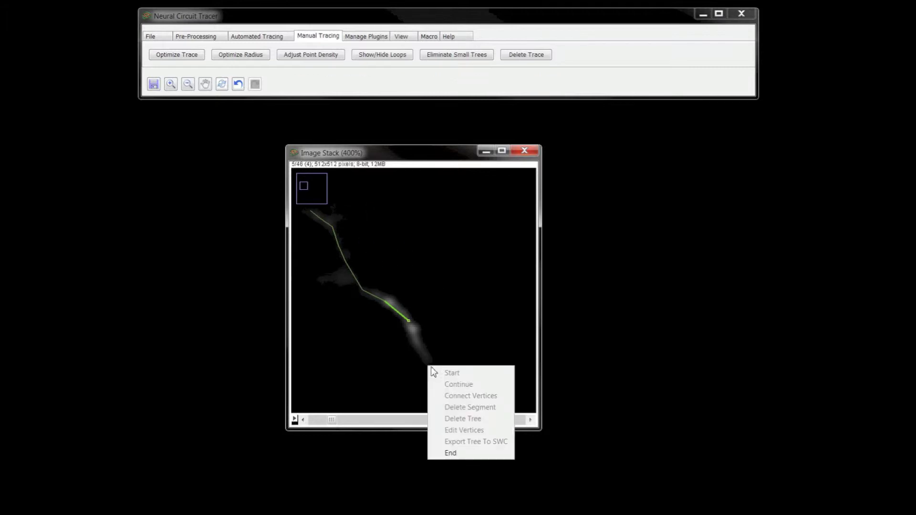
left_click(477, 454)
right_click(420, 334)
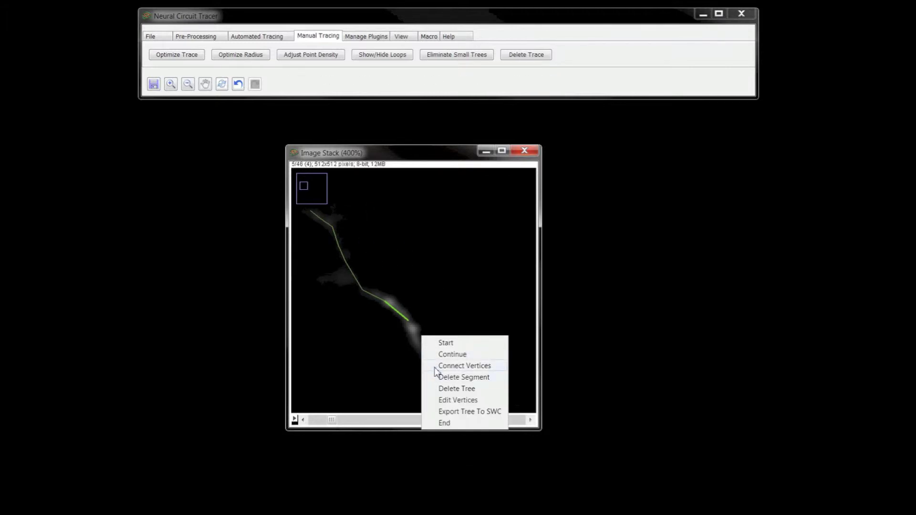
left_click(440, 343)
left_click(422, 357)
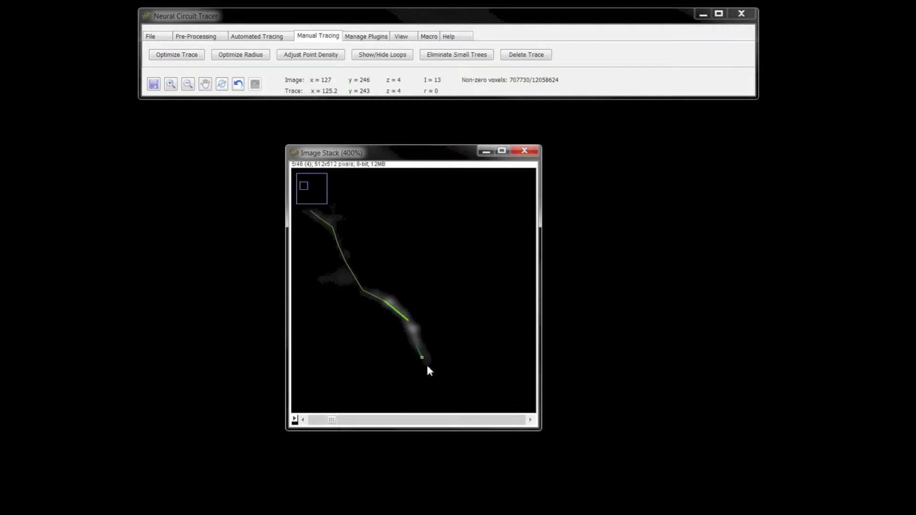
right_click(470, 372)
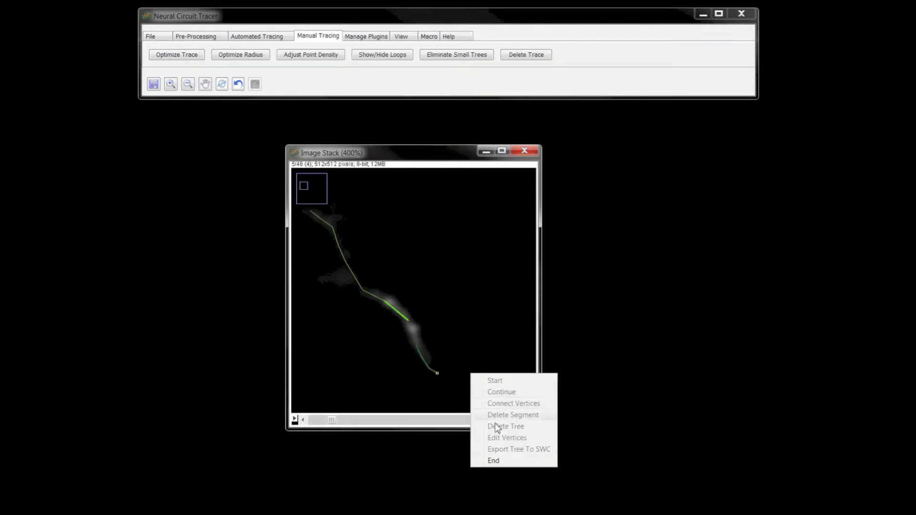
left_click(499, 460)
Connect two trace vertices and switch to vertex editing.
right_click(454, 333)
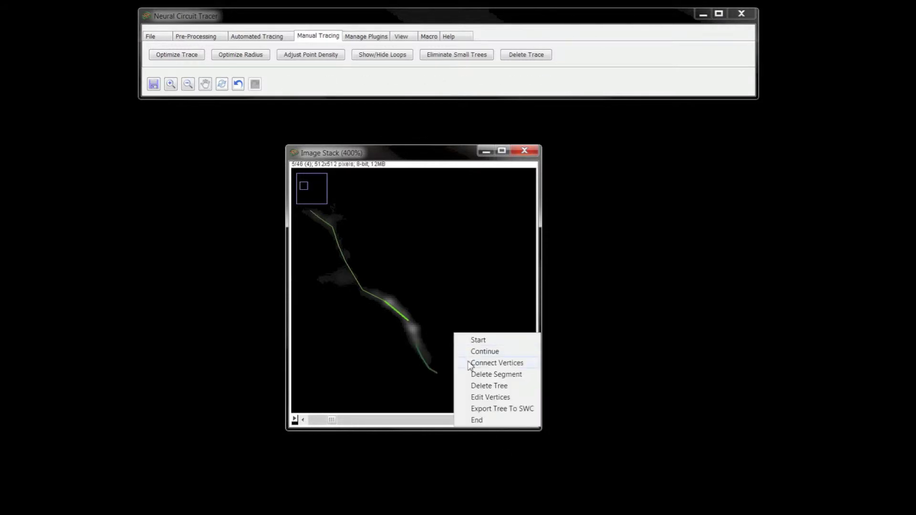
left_click(470, 364)
left_click(409, 322)
right_click(420, 313)
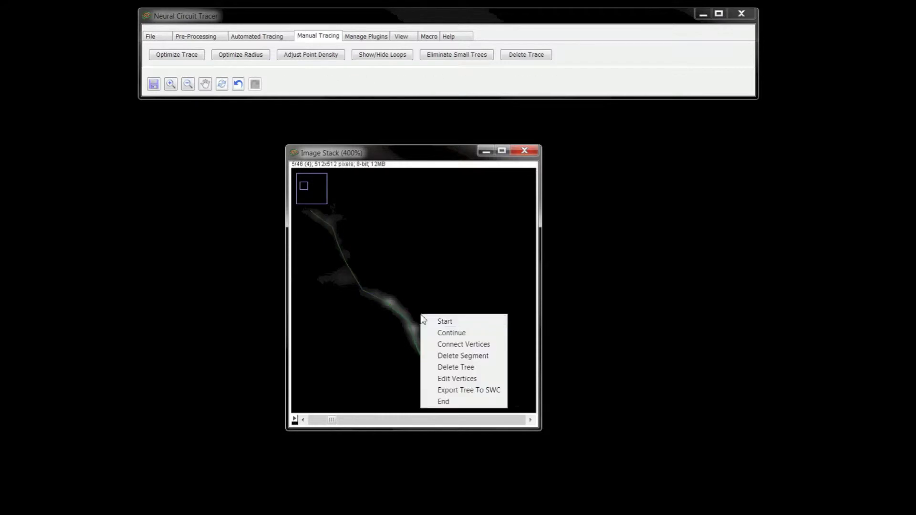
left_click(452, 380)
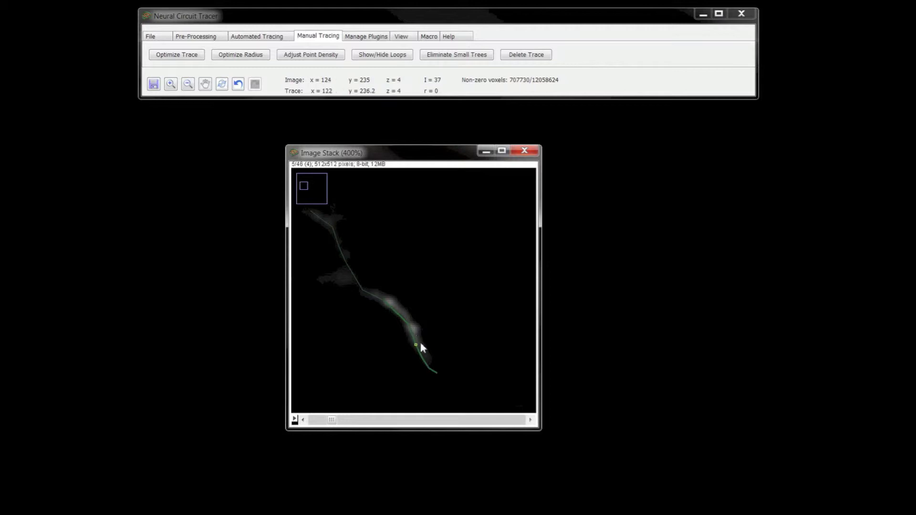
scroll(426, 347, "down", 3)
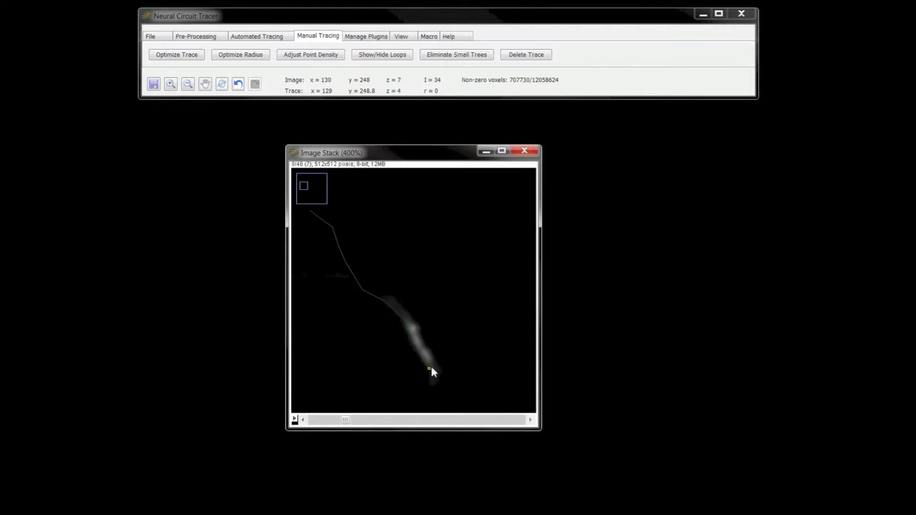
scroll(431, 363, "up", 5)
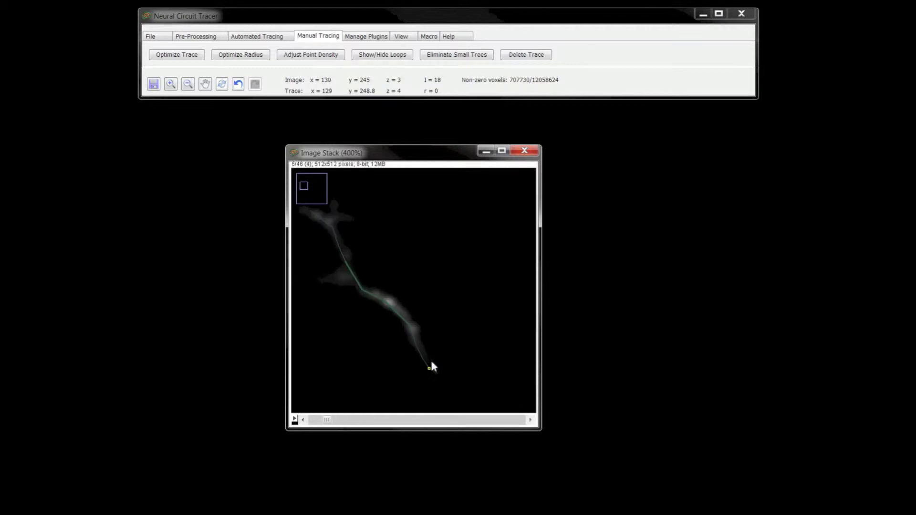
Delete a lower trace segment and the lower traced tree.
right_click(344, 297)
right_click(356, 320)
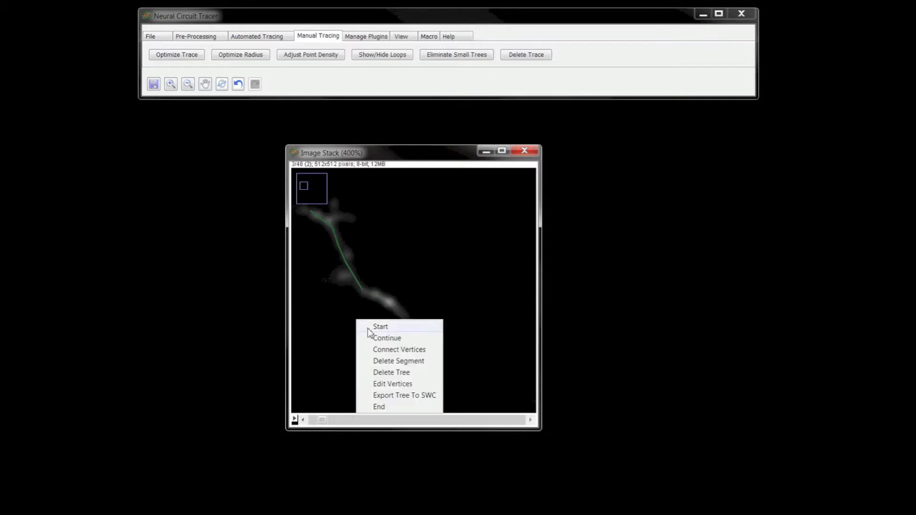
left_click(388, 363)
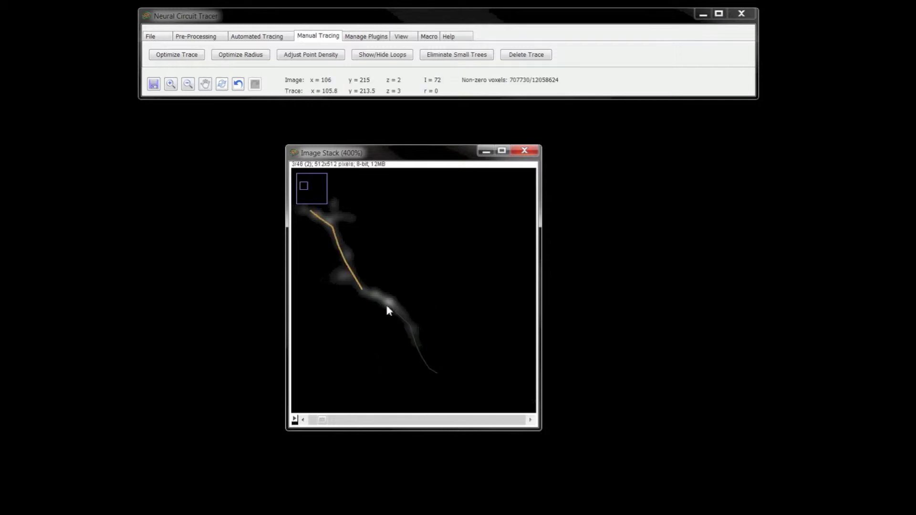
right_click(361, 300)
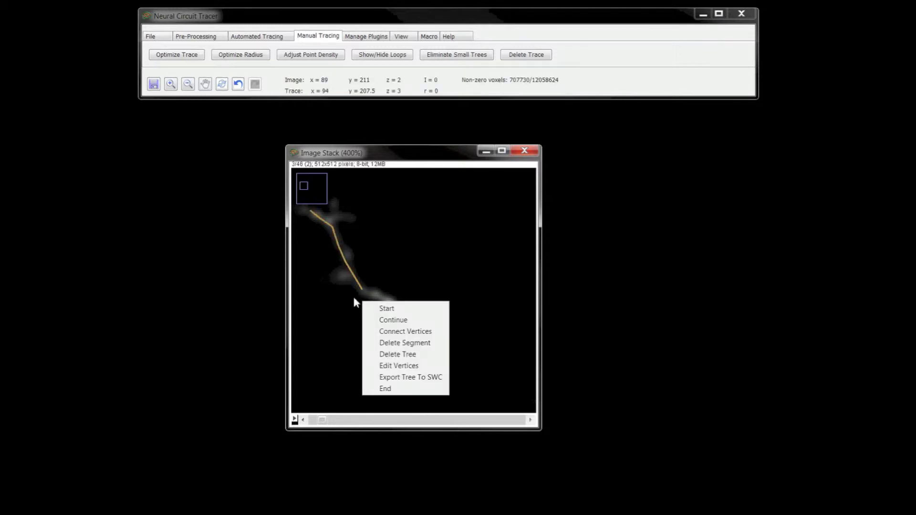
left_click(383, 356)
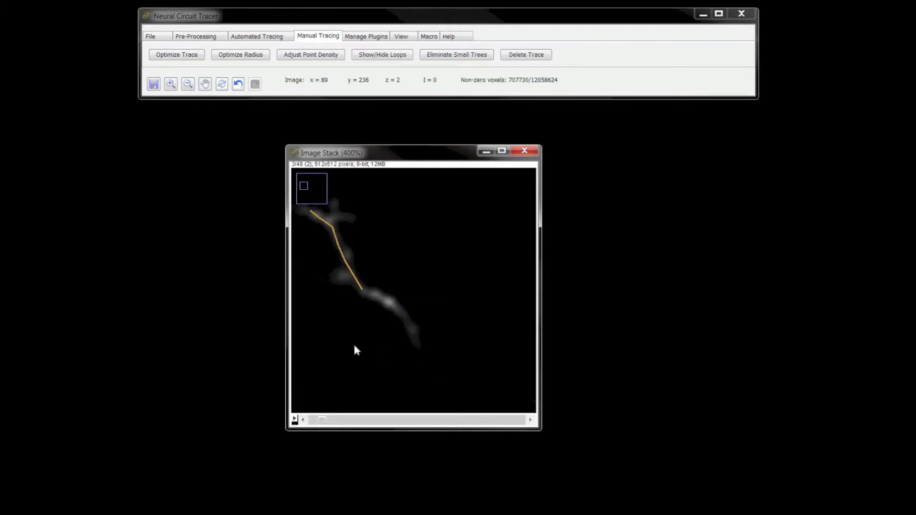
Undo the last two trace changes, then redo both.
key("Left")
key("Left")
key("Up")
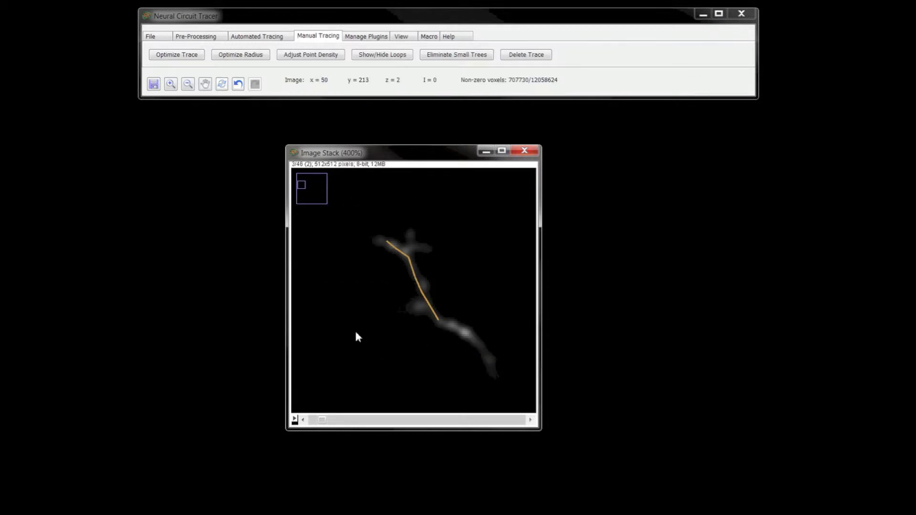
left_click(238, 84)
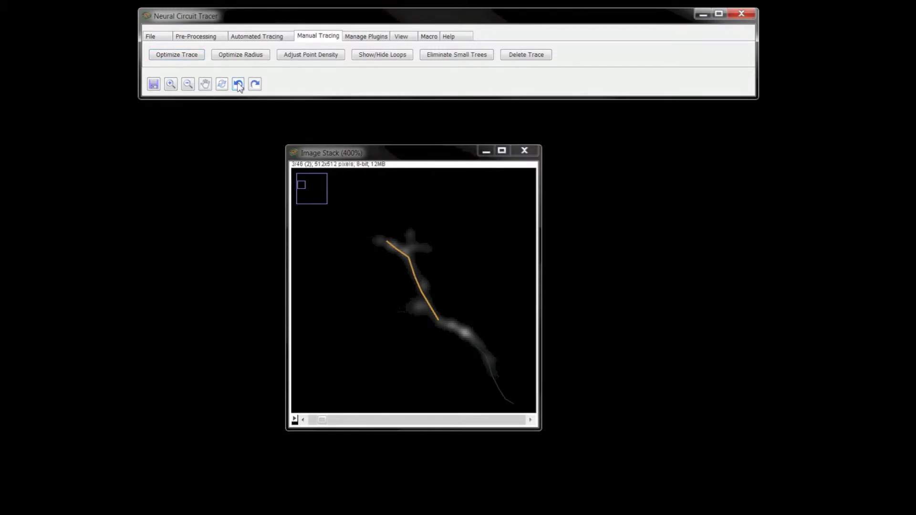
left_click(238, 85)
left_click(254, 84)
left_click(254, 84)
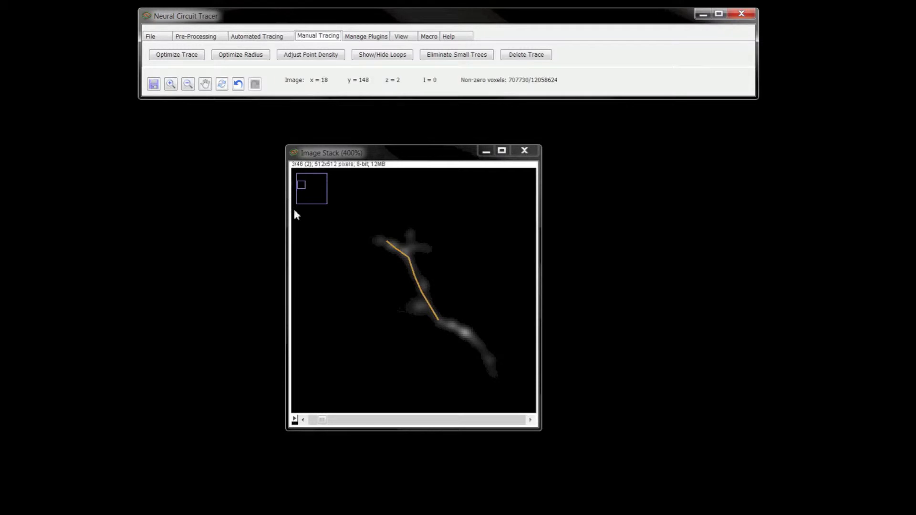
Start exporting the traced tree as an SWC file, then cancel the save.
left_click_drag(372, 153, 296, 153)
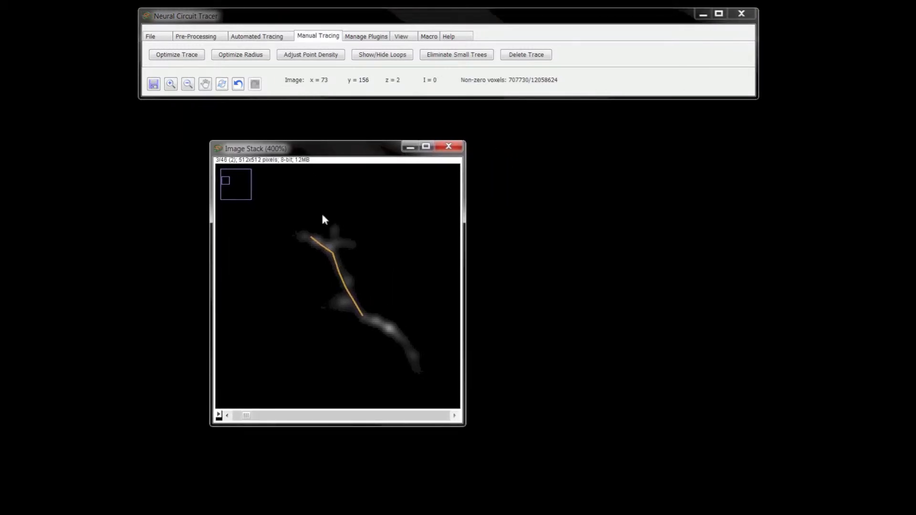
right_click(336, 269)
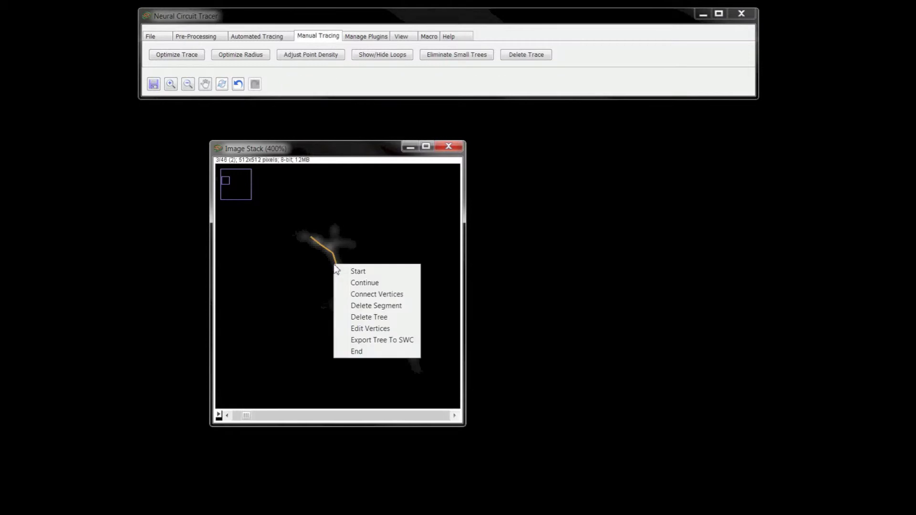
left_click(371, 340)
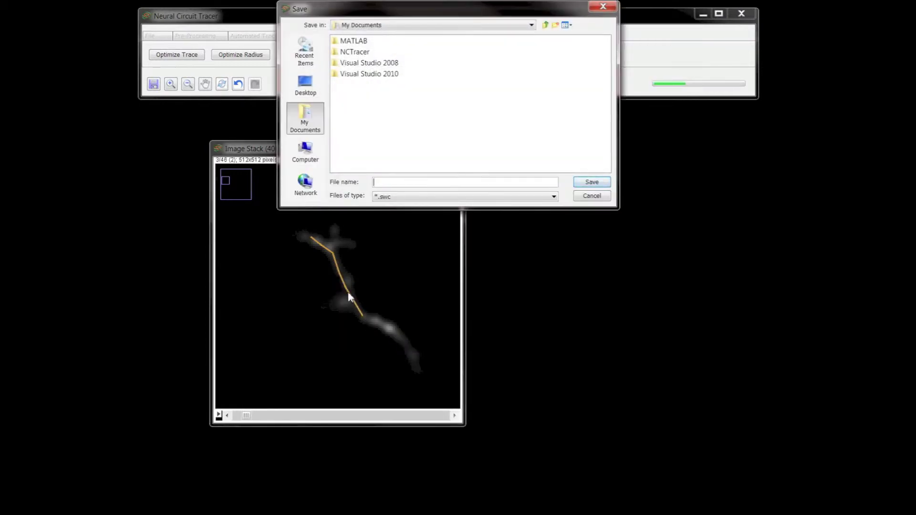
left_click(394, 200)
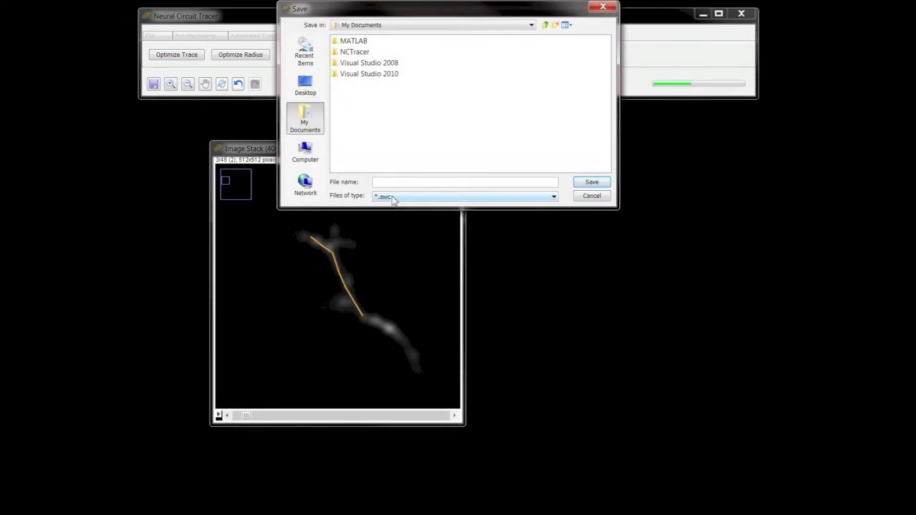
left_click(594, 196)
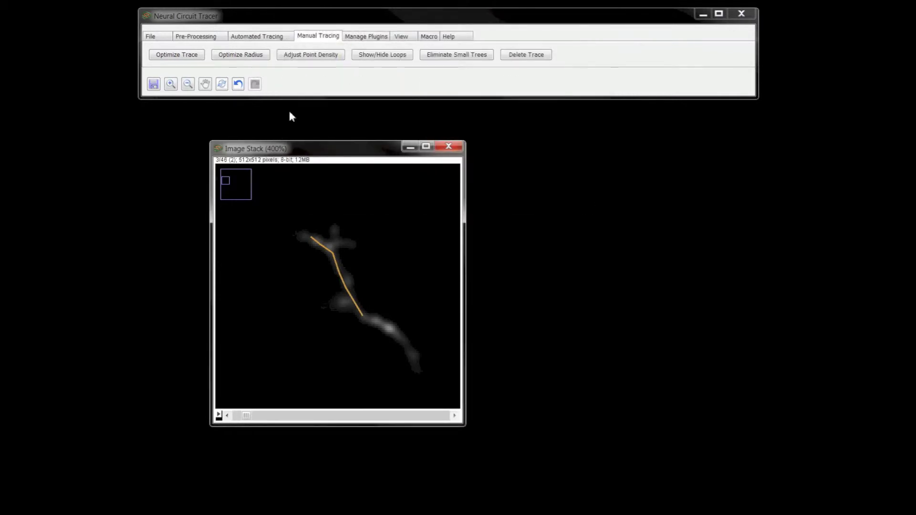
Start saving the library, cancel it, then close the Image Stack window.
left_click(151, 36)
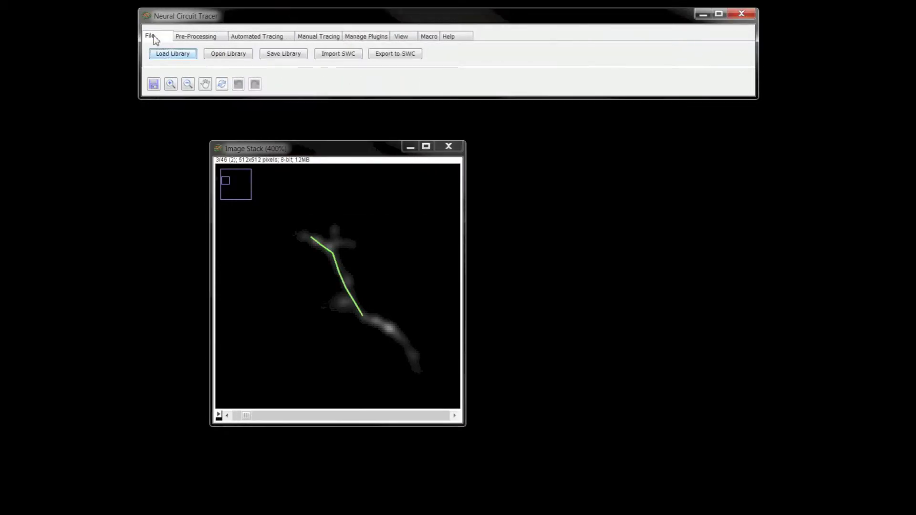
left_click(281, 56)
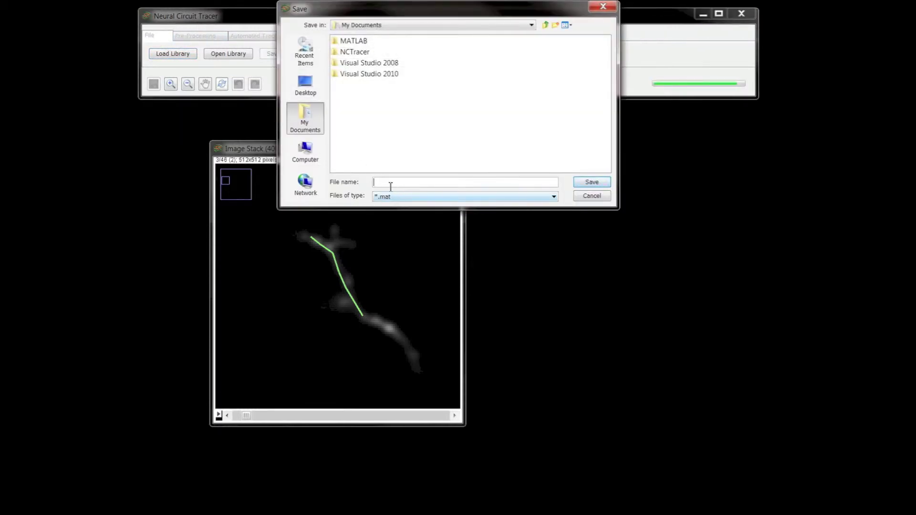
left_click(585, 197)
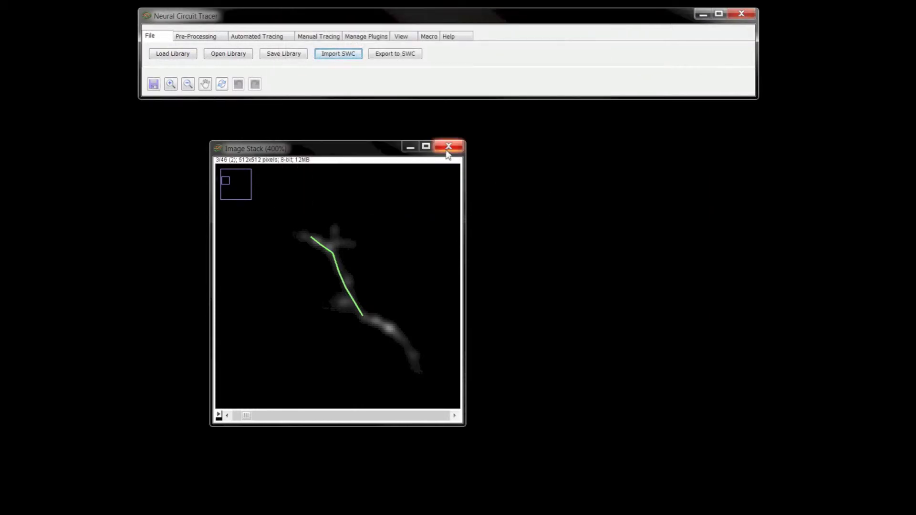
left_click(448, 147)
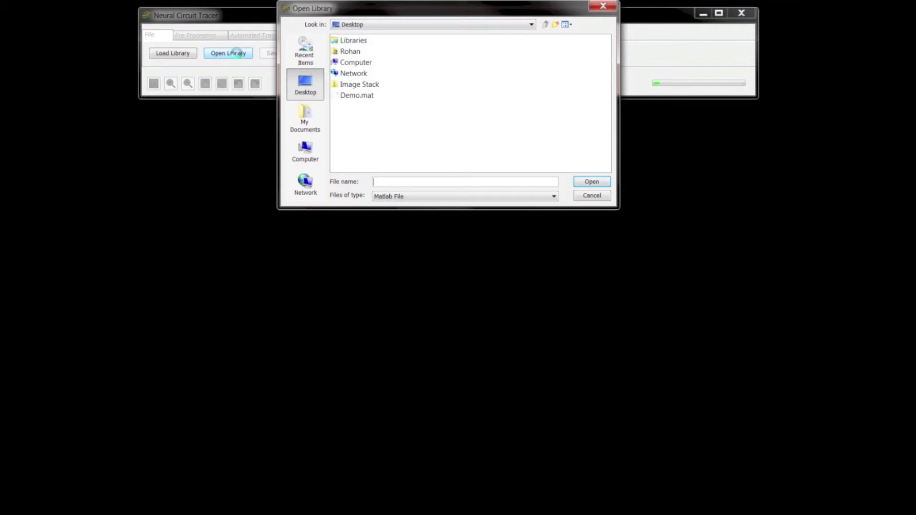
Open Demo.mat from the Desktop and move its image window right and down.
left_click(344, 97)
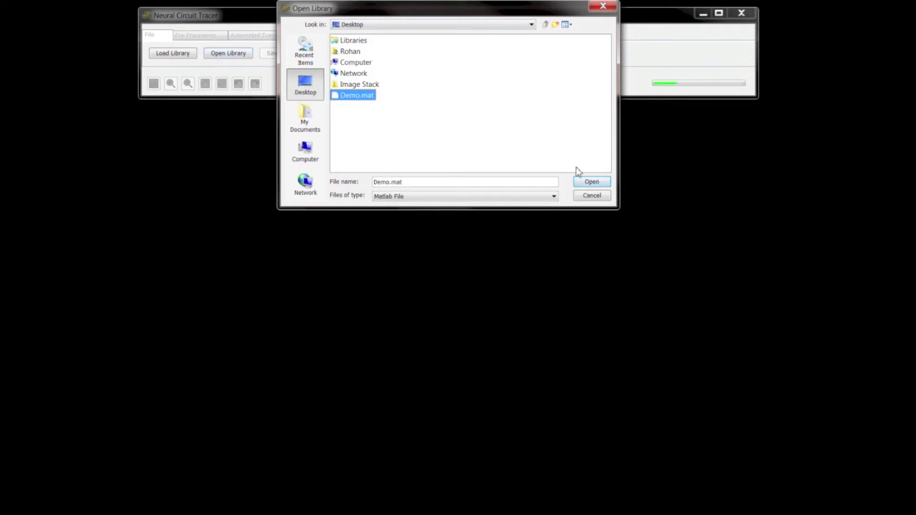
left_click(590, 181)
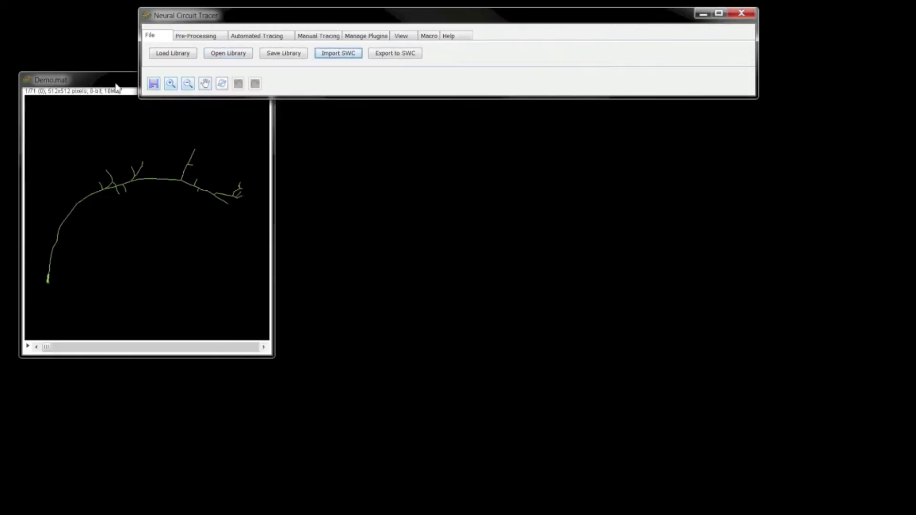
left_click_drag(118, 89, 252, 148)
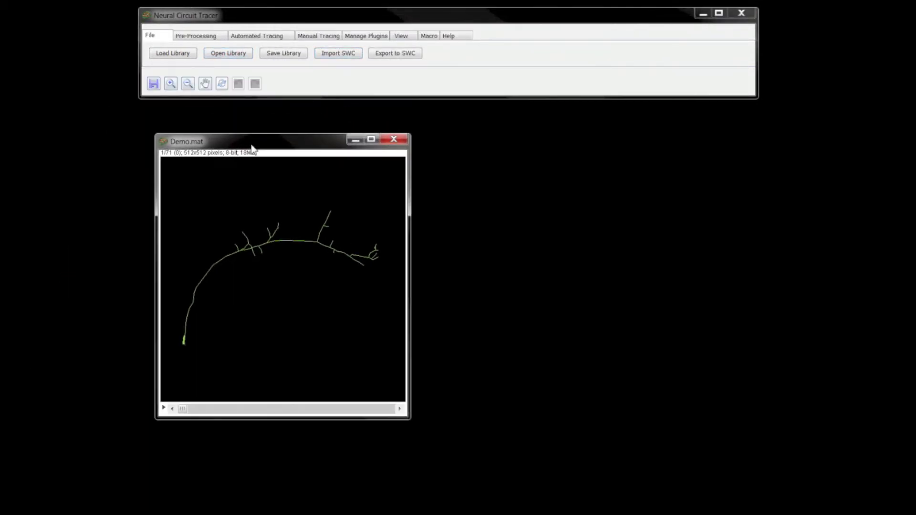
Create a max-intensity Z projection of Demo.mat and toggle the trace overlay off and on.
left_click(401, 41)
left_click(261, 52)
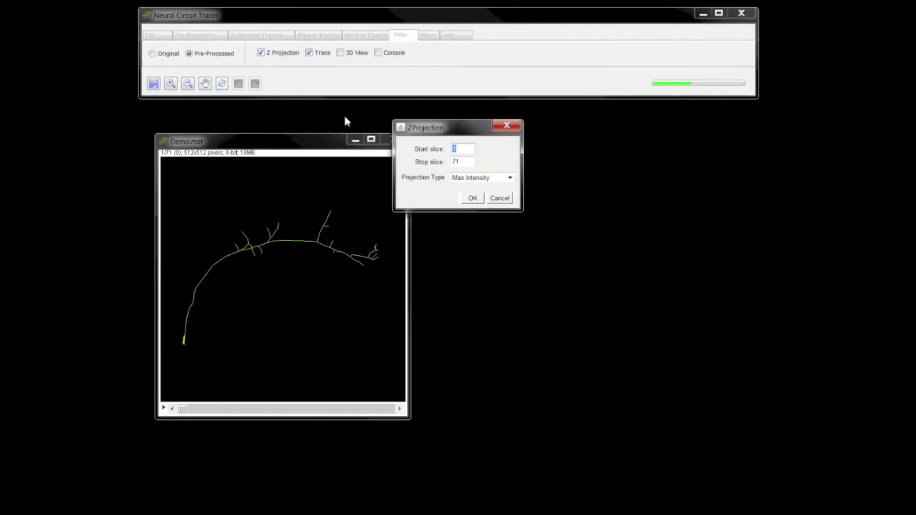
left_click(473, 198)
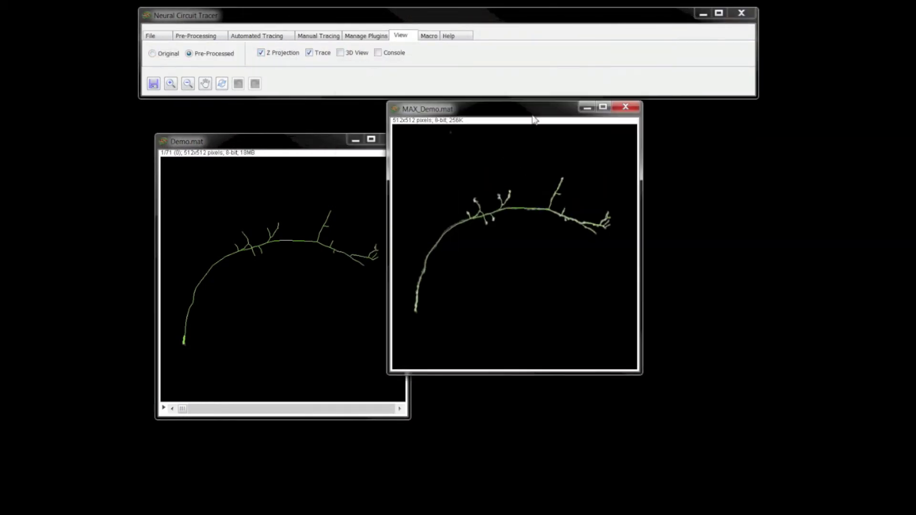
left_click_drag(533, 116, 578, 147)
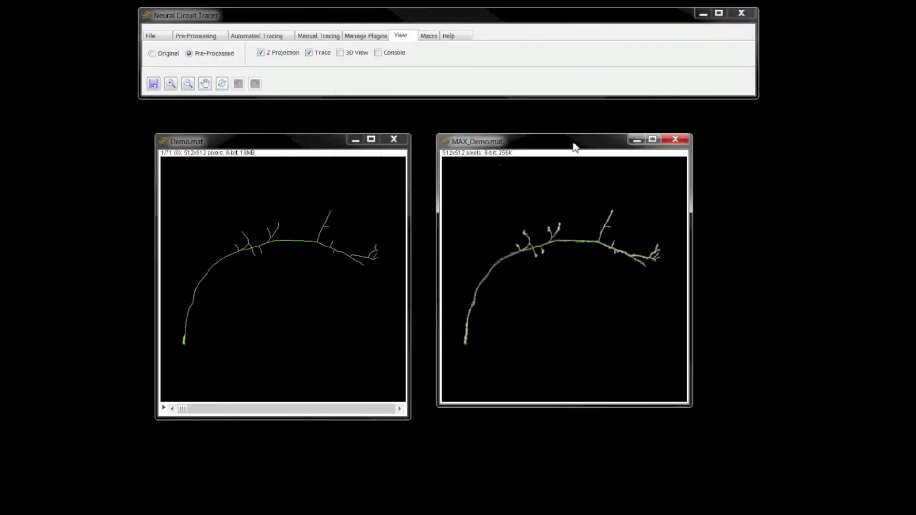
left_click(309, 55)
left_click(309, 53)
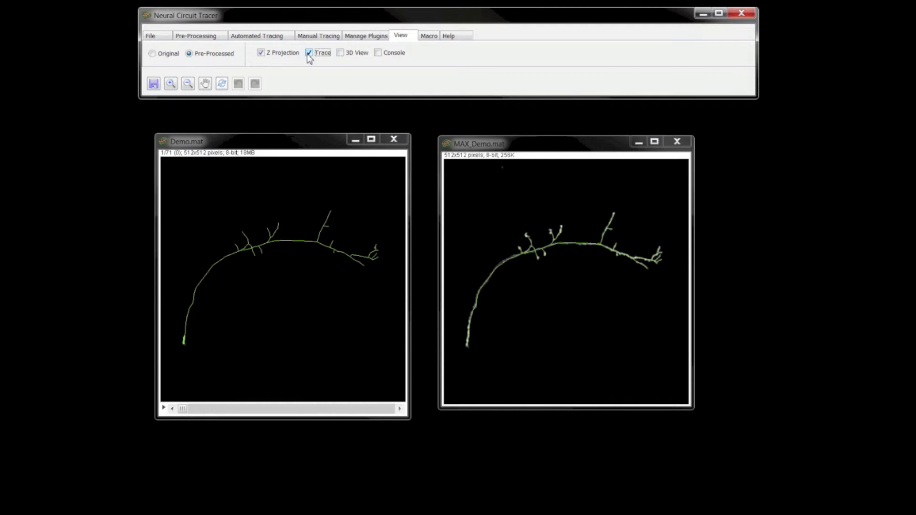
Close MAX_Demo.mat, show the console log beside the image, and switch to Manual Tracing.
left_click(677, 141)
left_click(378, 54)
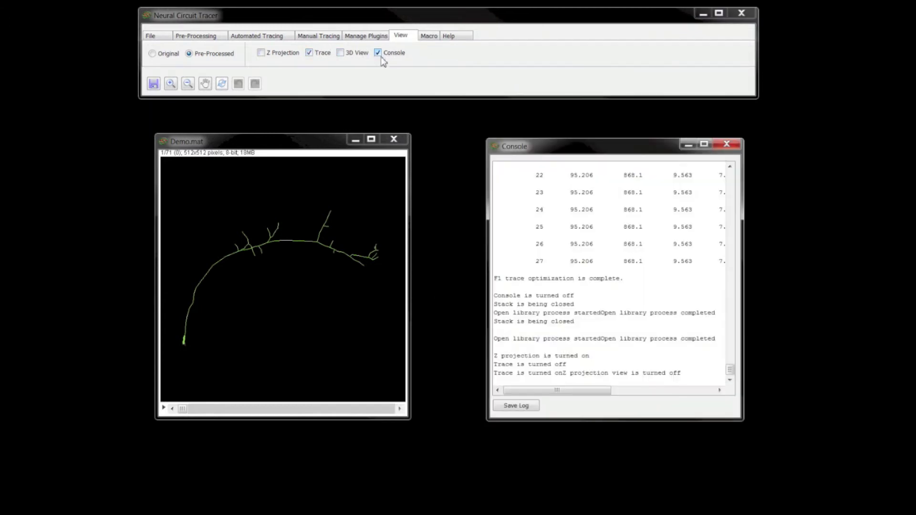
left_click_drag(559, 149, 582, 141)
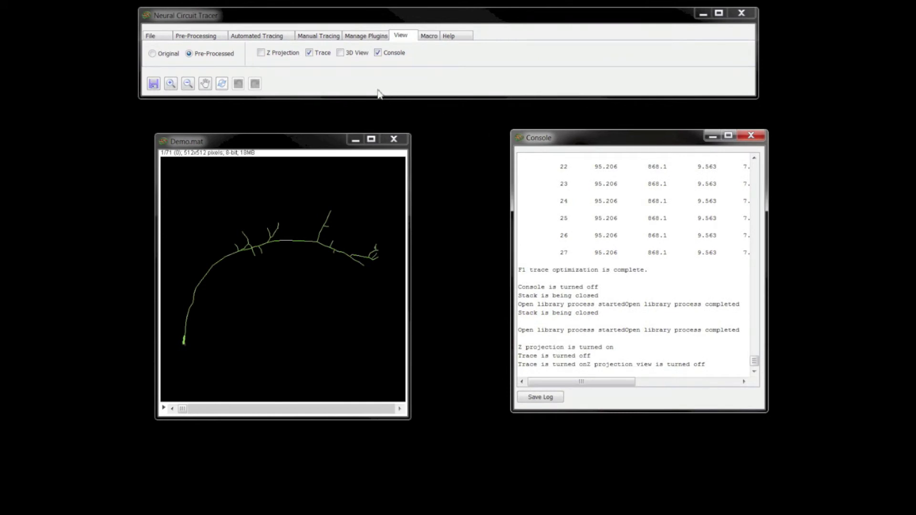
left_click(330, 35)
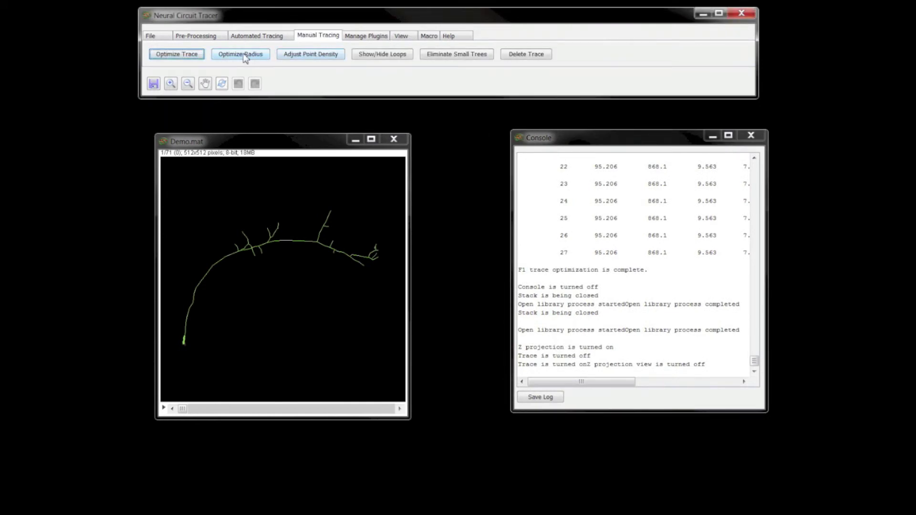
Run Optimize Trace, zoom to 400% on the right-hand branches, then undo and redo to compare.
left_click(187, 55)
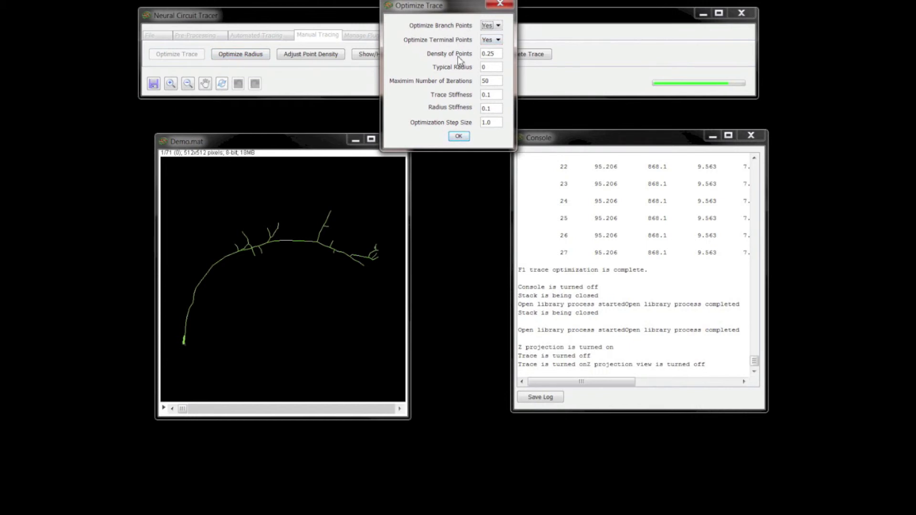
left_click(460, 137)
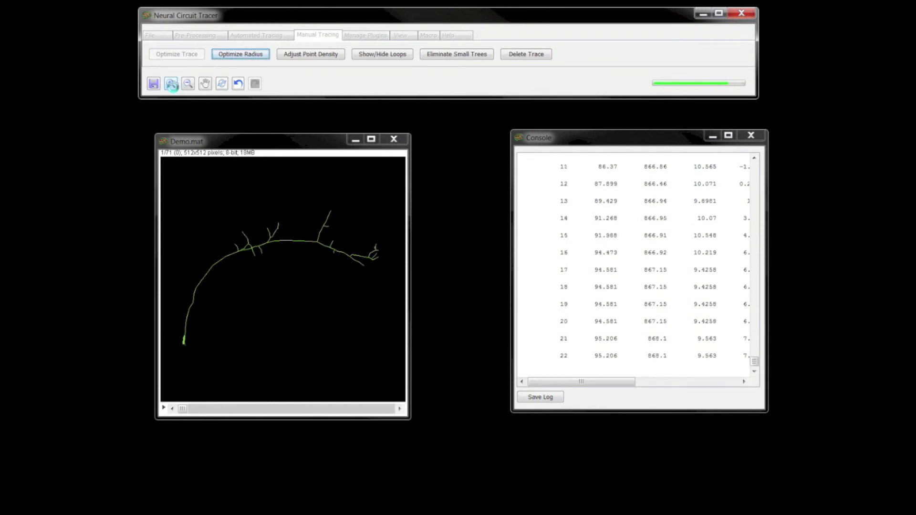
left_click(171, 84)
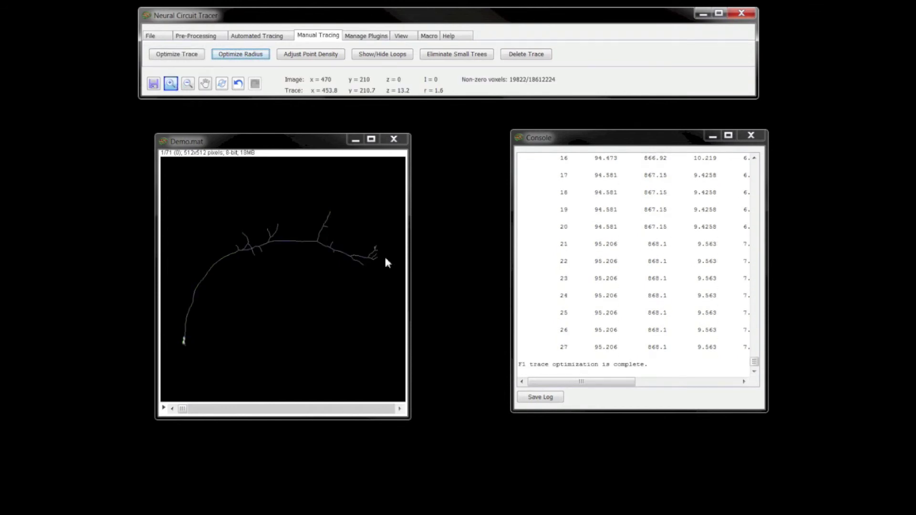
left_click(372, 264)
left_click(485, 305)
left_click(457, 335)
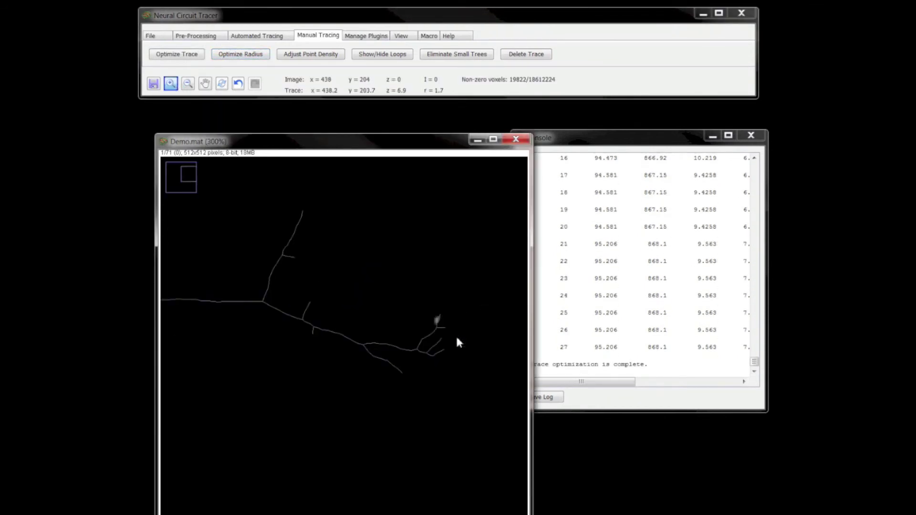
left_click(422, 359)
left_click(238, 84)
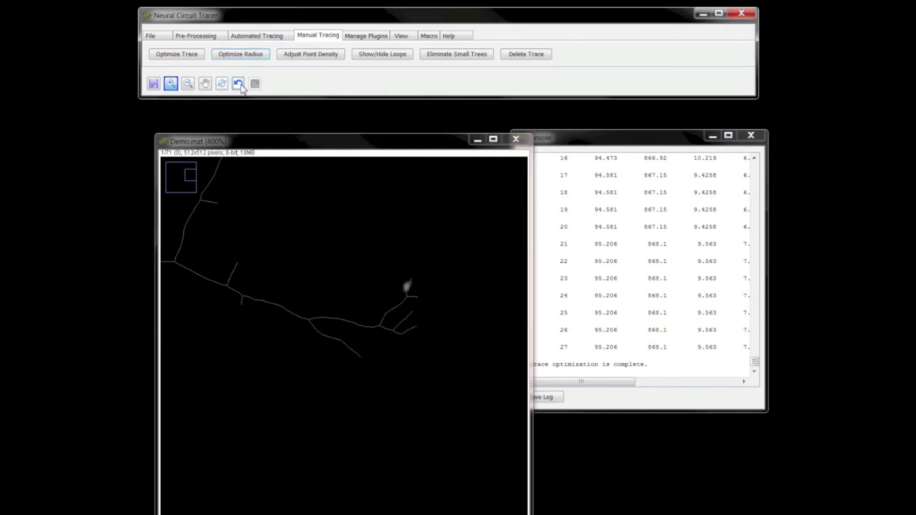
left_click(253, 89)
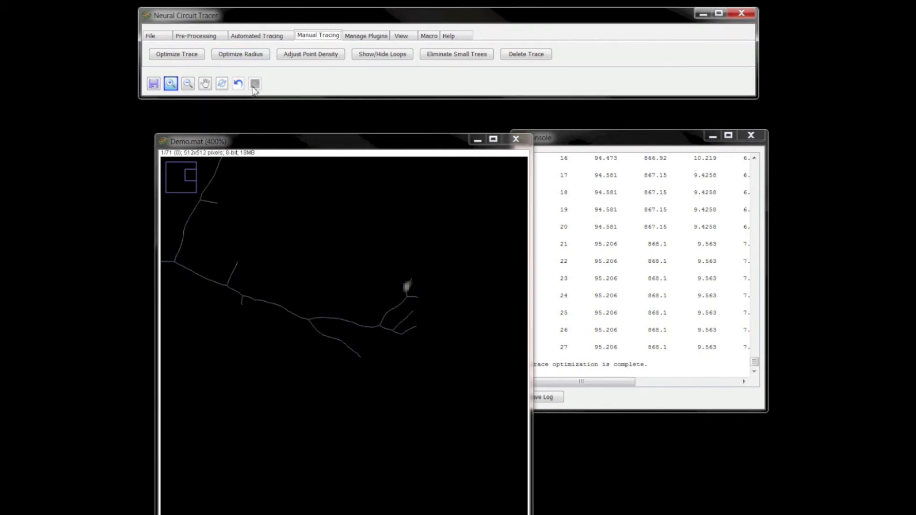
Zoom out to 150%, delete the Demo.mat trace, and show the Automated Tracing tab.
left_click(187, 83)
left_click(311, 253)
left_click(334, 340)
left_click(332, 361)
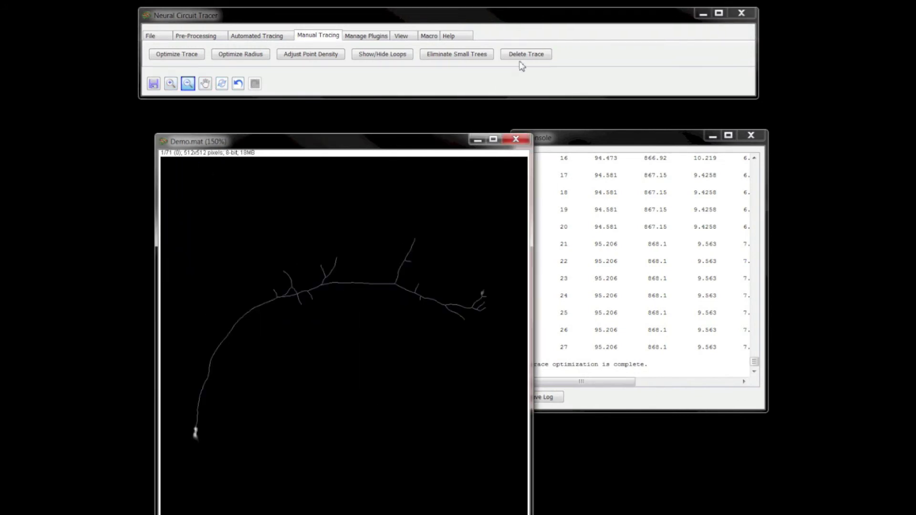
left_click(526, 55)
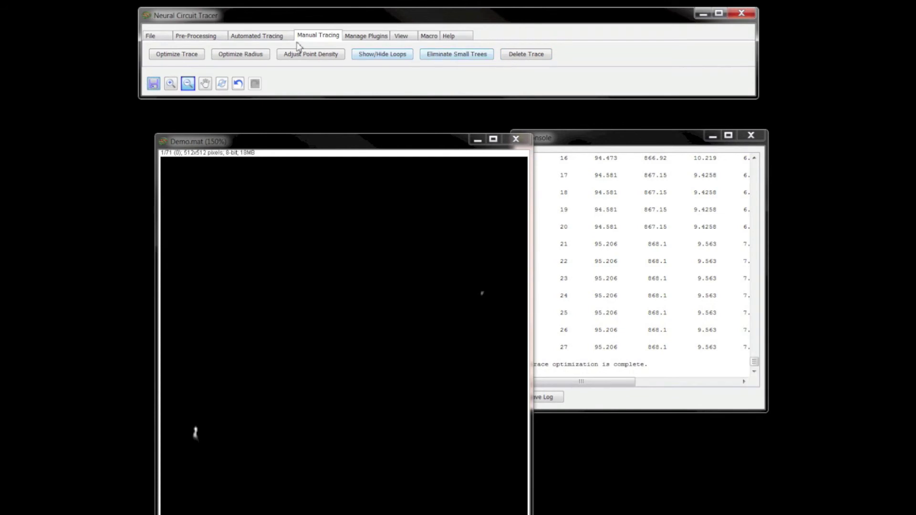
left_click(278, 42)
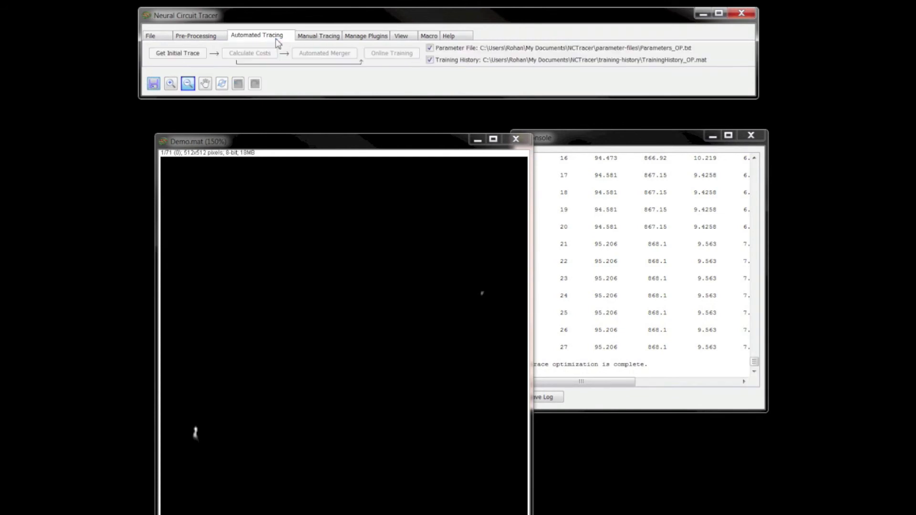
Generate an automated initial trace of Demo.mat, with branches disconnected at branch points.
left_click(194, 55)
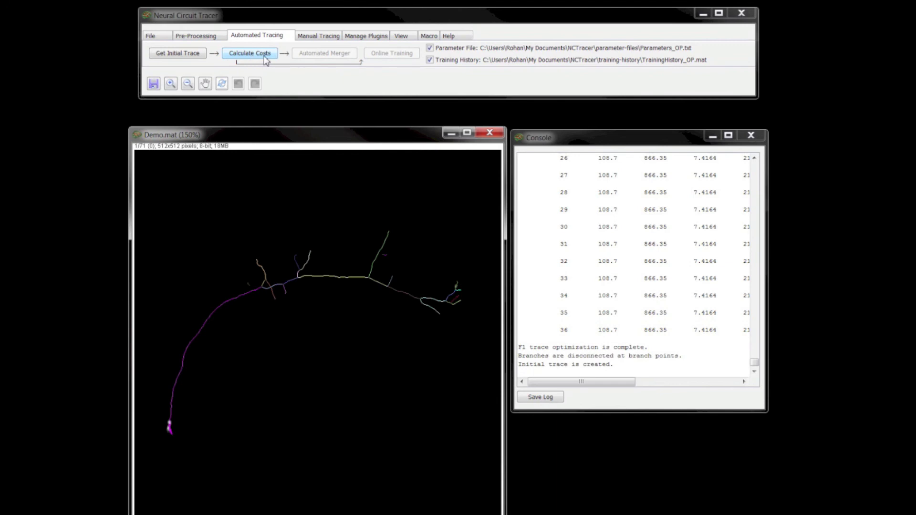
Calculate merger costs and run Automated Merger to rejoin the trace into one tree.
left_click(266, 57)
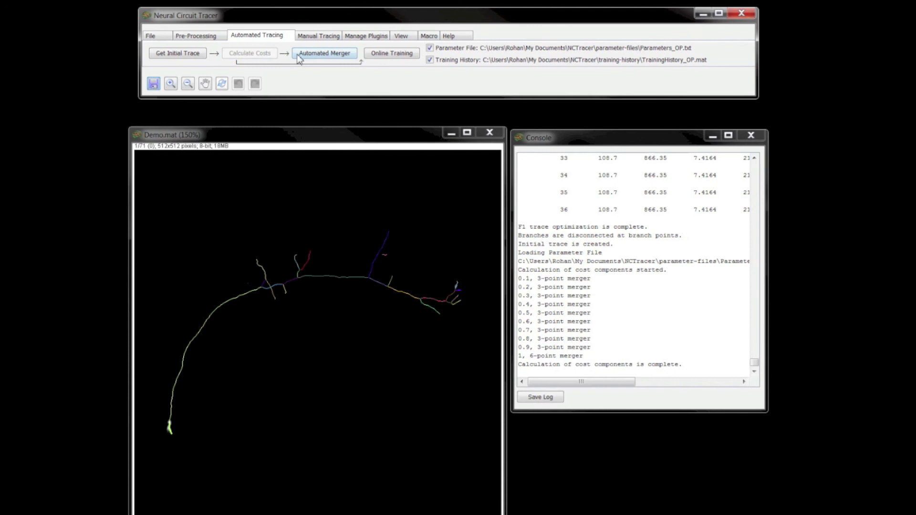
left_click(299, 57)
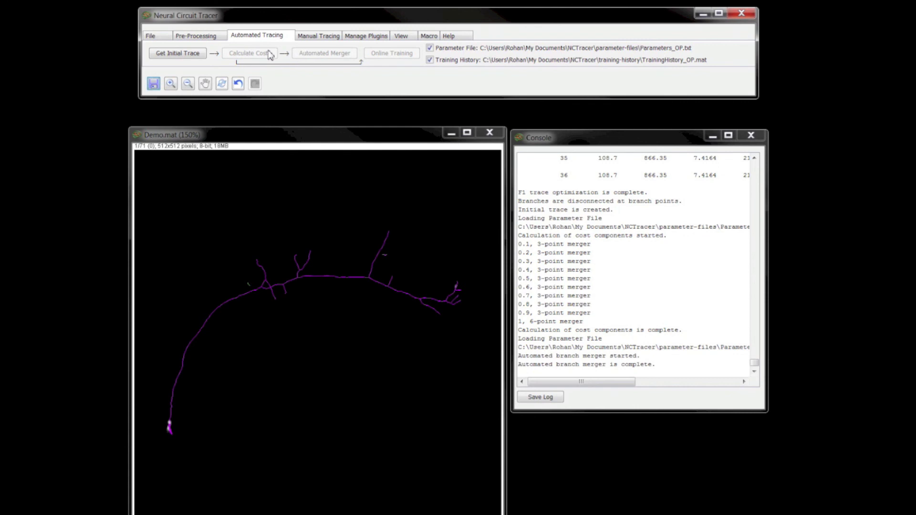
Export the merged Demo.mat trace to SWC from the File tab, dismissing the Save dialog.
left_click(164, 41)
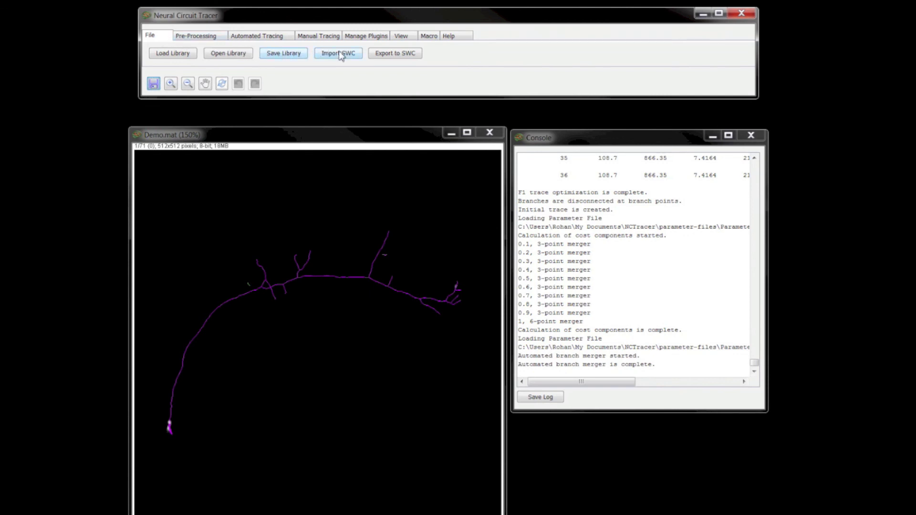
left_click(381, 56)
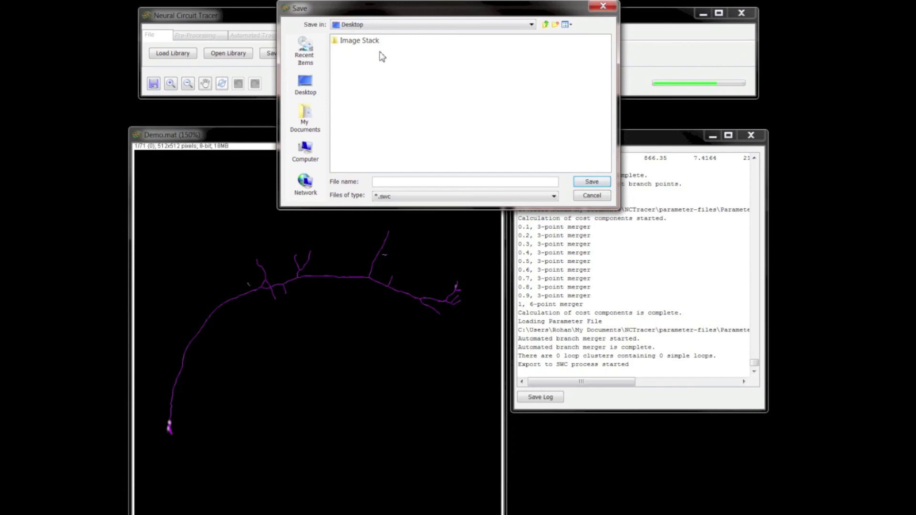
left_click(592, 8)
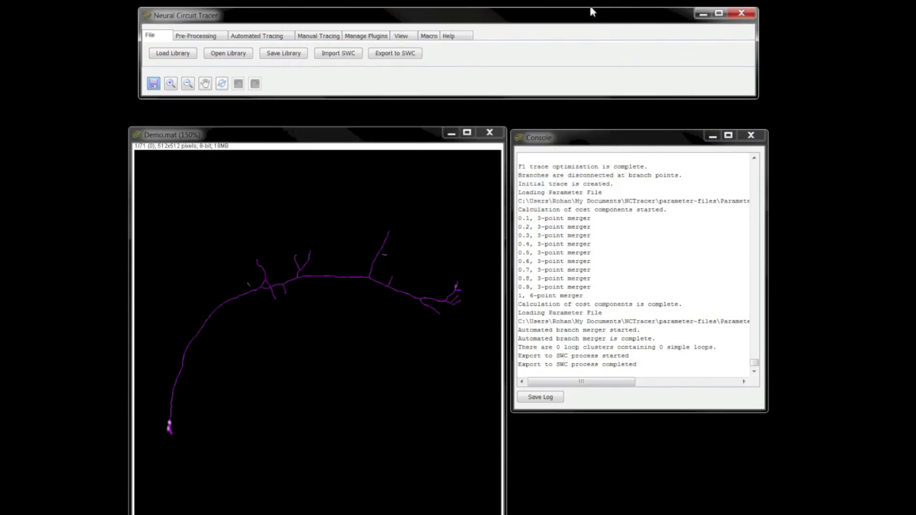